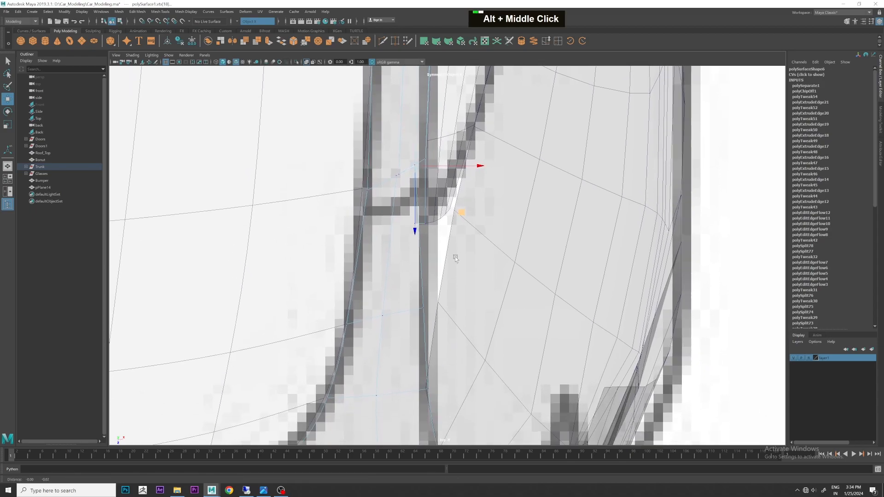
- Reposition the vertices along the rear pillar strip's inner edge in the top view to follow the blueprint line
{"action": "left_click", "coordinate": [434, 306]}
{"action": "left_click", "coordinate": [427, 306]}
{"action": "middle_click_drag", "start_coordinate": [468, 363], "coordinate": [460, 365]}
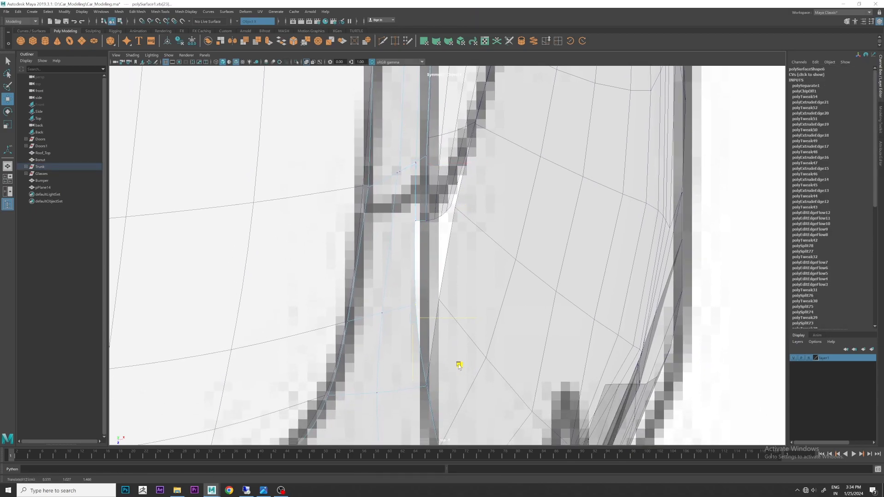
{"action": "left_click", "coordinate": [415, 221]}
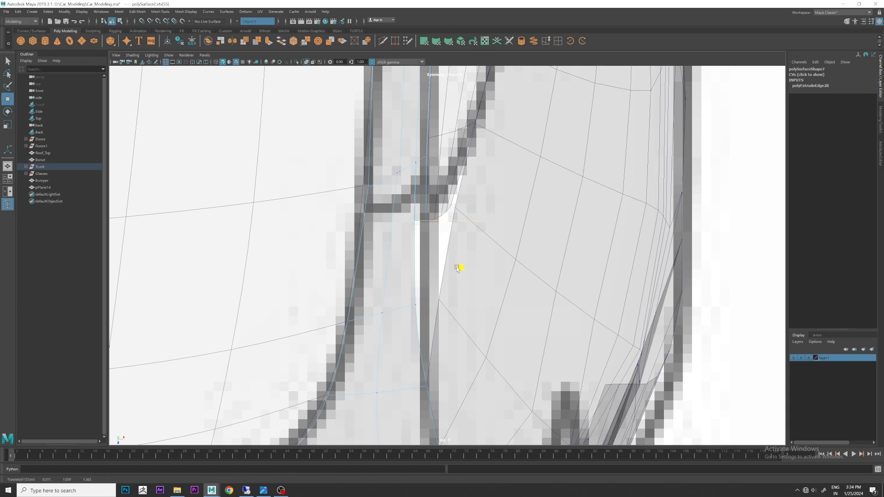
{"action": "left_click", "coordinate": [406, 190]}
{"action": "left_click_drag", "start_coordinate": [446, 223], "coordinate": [450, 223]}
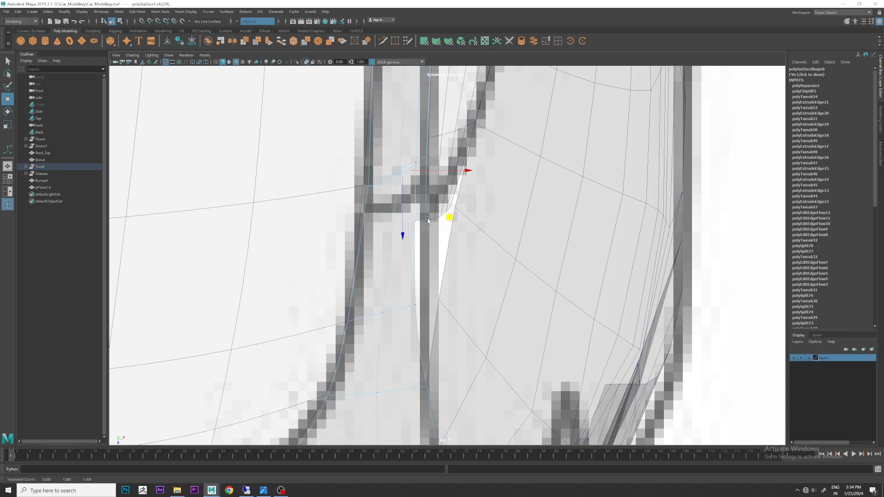
- Check the pillar strip's end in perspective, then lower the outer vertex of its curved notch in the side view
{"action": "key", "text": "space"}
{"action": "key", "text": "space"}
{"action": "left_click_drag", "start_coordinate": [570, 219], "coordinate": [583, 177], "text": "alt"}
{"action": "mouse_move", "coordinate": [582, 177]}
{"action": "middle_mouse_down", "text": "alt"}
{"action": "mouse_move", "coordinate": [588, 187]}
{"action": "mouse_move", "coordinate": [584, 175]}
{"action": "middle_mouse_up", "text": "alt"}
{"action": "left_click_drag", "start_coordinate": [584, 175], "coordinate": [505, 200], "text": "alt"}
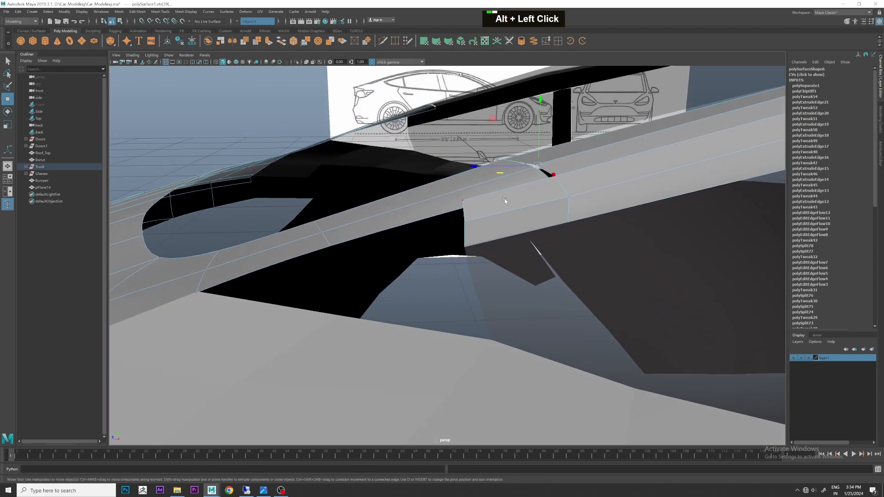
{"action": "left_click", "coordinate": [503, 201]}
{"action": "key", "text": "space"}
{"action": "key", "text": "space"}
{"action": "middle_click_drag", "start_coordinate": [446, 248], "coordinate": [534, 228], "text": "alt"}
{"action": "left_click_drag", "start_coordinate": [325, 209], "coordinate": [323, 221]}
{"action": "left_click", "coordinate": [492, 223]}
{"action": "left_click_drag", "start_coordinate": [487, 205], "coordinate": [484, 216]}
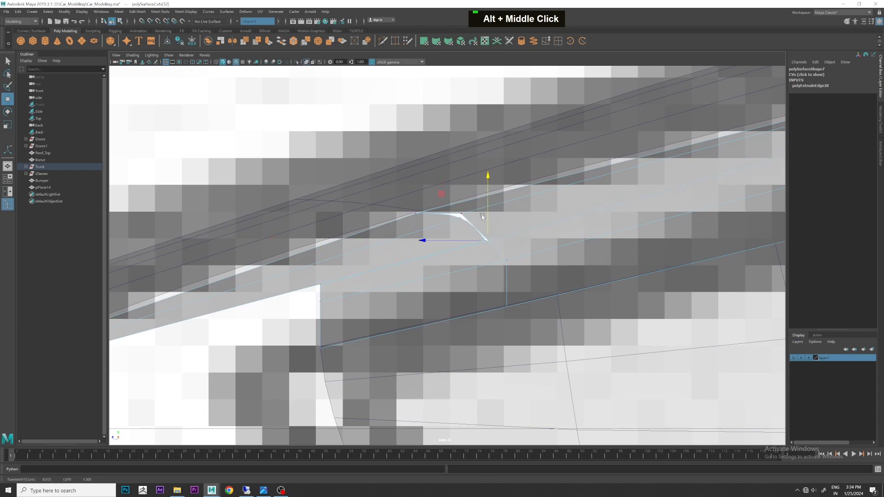
- Fine-tune the notch's upper vertex and lower the middle vertex on the pillar strip's open end
{"action": "left_click", "coordinate": [461, 215]}
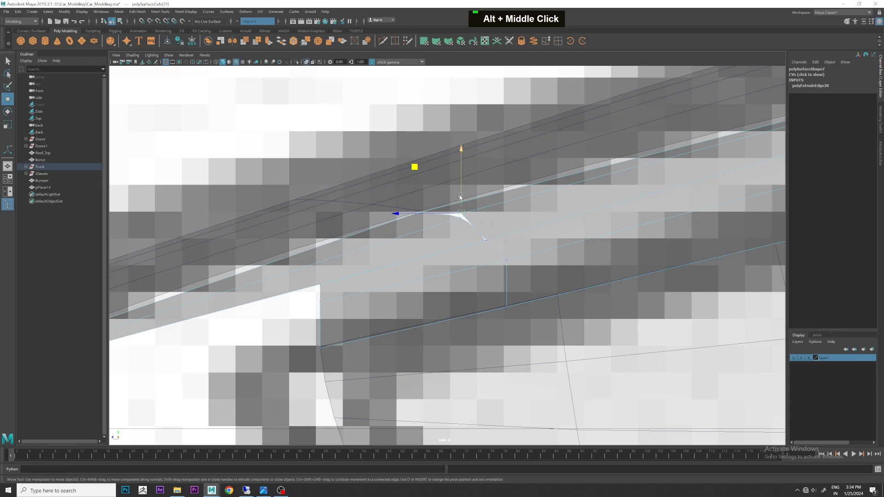
{"action": "left_click_drag", "start_coordinate": [415, 171], "coordinate": [415, 172]}
{"action": "left_click", "coordinate": [333, 291]}
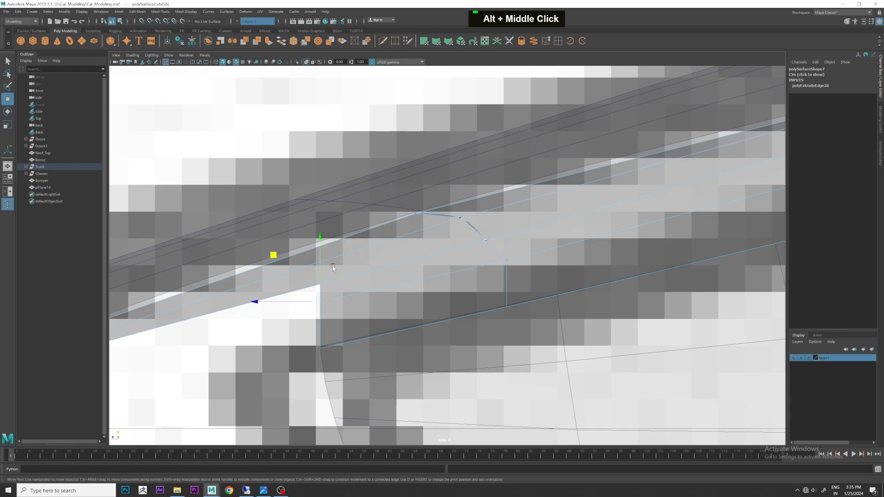
{"action": "left_click_drag", "start_coordinate": [318, 236], "coordinate": [322, 252]}
{"action": "middle_click_drag", "start_coordinate": [363, 259], "coordinate": [349, 276], "text": "alt"}
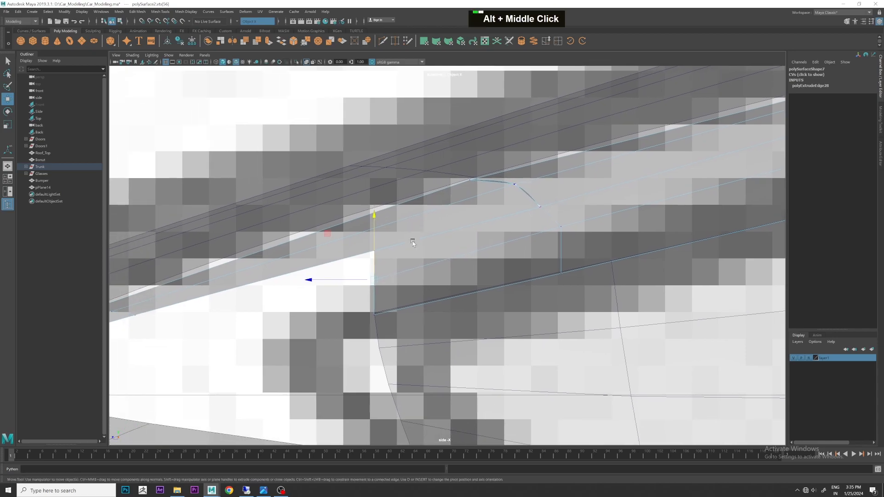
- Extrude the Bumper mesh's upper edge beside the rear window corner up toward the pillar strip, ready for vertex editing
{"action": "scroll", "coordinate": [461, 268], "scroll_direction": "down", "scroll_amount": 5}
{"action": "scroll", "coordinate": [462, 268], "scroll_direction": "up", "scroll_amount": 5}
{"action": "scroll", "coordinate": [461, 268], "scroll_direction": "up", "scroll_amount": 8}
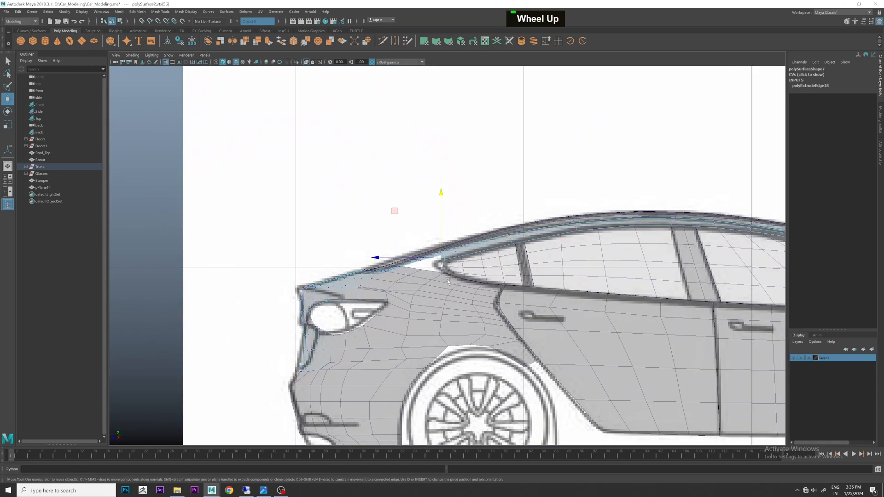
{"action": "scroll", "coordinate": [453, 285], "scroll_direction": "up", "scroll_amount": 5, "text": "alt"}
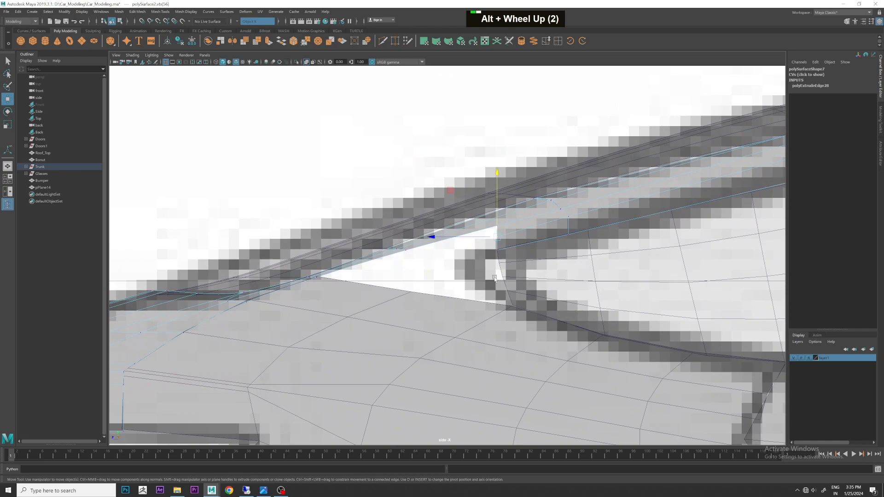
{"action": "middle_click_drag", "start_coordinate": [446, 278], "coordinate": [467, 276], "text": "alt"}
{"action": "right_click_drag", "start_coordinate": [385, 292], "coordinate": [433, 295]}
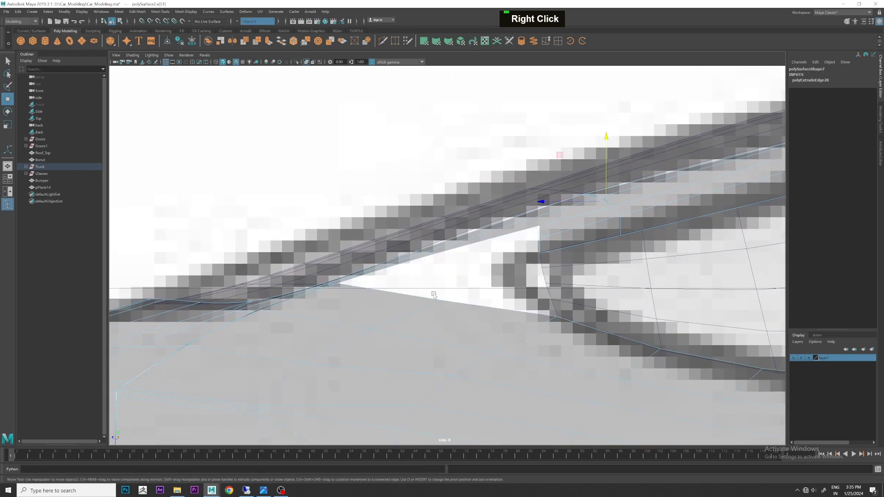
{"action": "left_click", "coordinate": [519, 312]}
{"action": "left_click_drag", "start_coordinate": [459, 256], "coordinate": [438, 202], "text": "shift"}
{"action": "right_click_drag", "start_coordinate": [461, 237], "coordinate": [428, 237]}
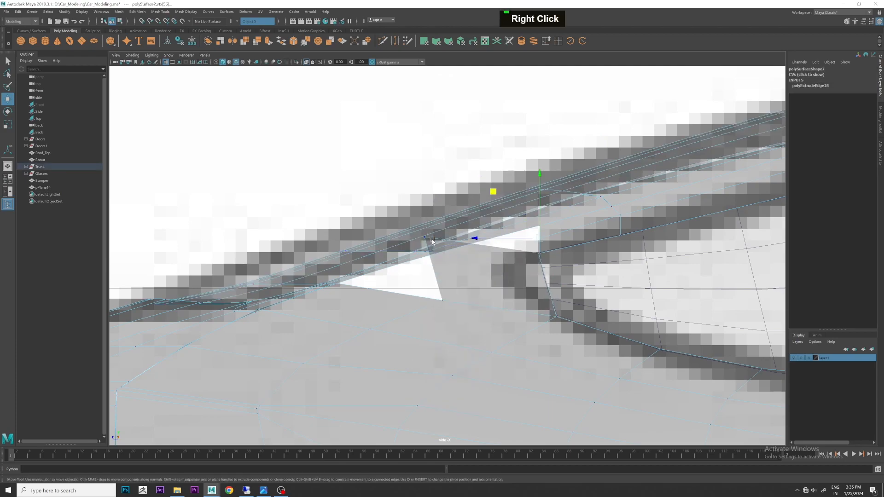
{"action": "key", "text": "ctrl+z"}
{"action": "right_click_drag", "start_coordinate": [514, 263], "coordinate": [477, 258]}
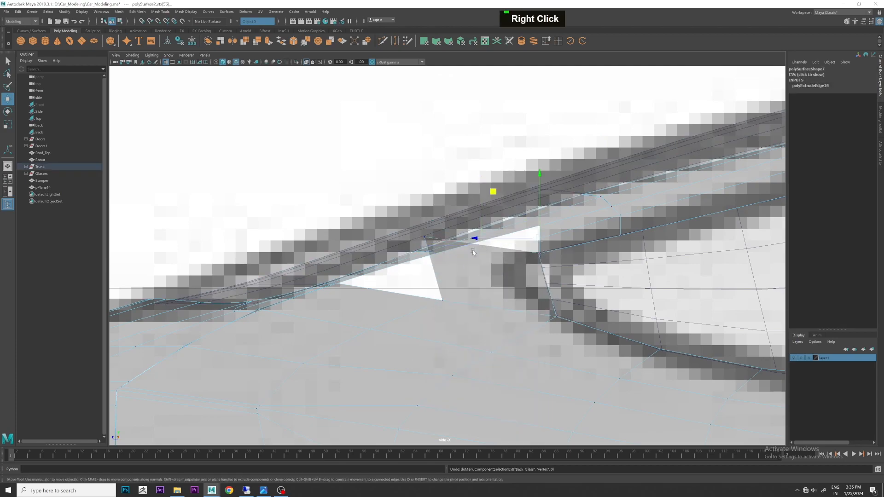
- Move the extruded Bumper face's two upper vertices so its edge continues the lower line of the pillar strip
{"action": "left_click", "coordinate": [425, 236]}
{"action": "middle_click_drag", "start_coordinate": [384, 192], "coordinate": [409, 230]}
{"action": "scroll", "coordinate": [408, 231], "scroll_direction": "up", "scroll_amount": 3}
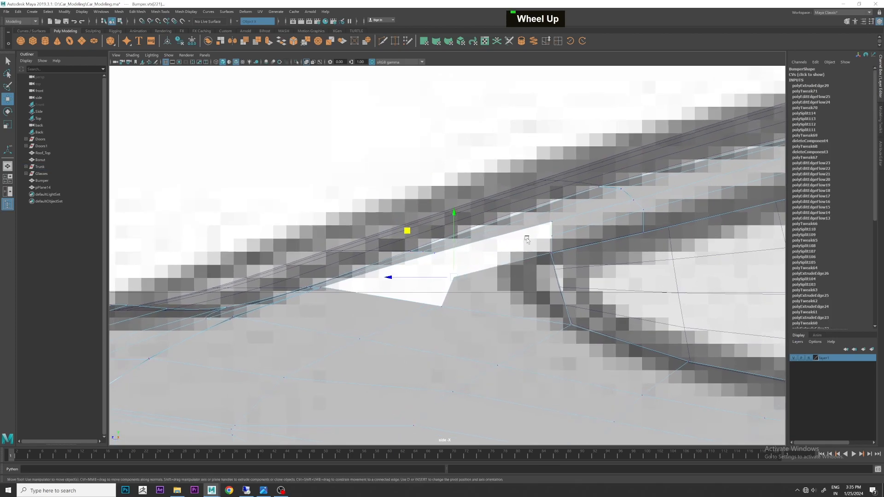
{"action": "left_click", "coordinate": [563, 252]}
{"action": "scroll", "coordinate": [579, 218], "scroll_direction": "up", "scroll_amount": 2, "text": "alt"}
{"action": "scroll", "coordinate": [461, 211], "scroll_direction": "up", "scroll_amount": 1}
{"action": "middle_click_drag", "start_coordinate": [446, 201], "coordinate": [449, 207]}
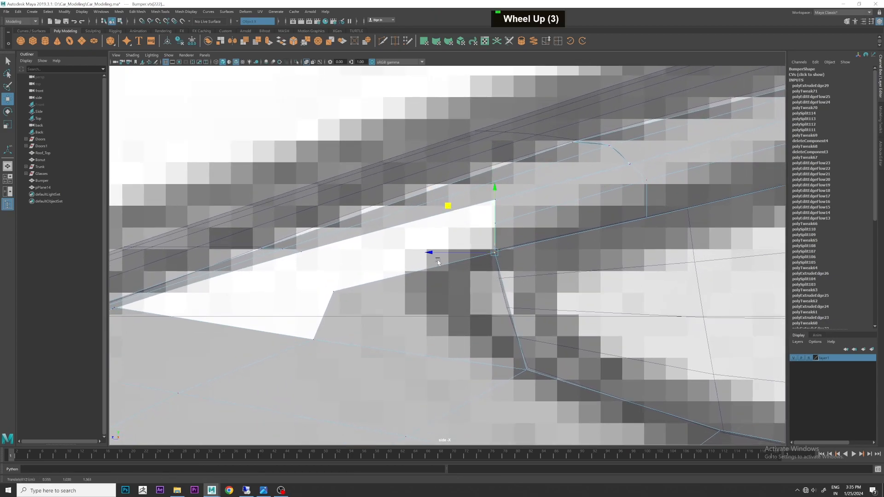
{"action": "middle_click_drag", "start_coordinate": [437, 262], "coordinate": [557, 255], "text": "alt"}
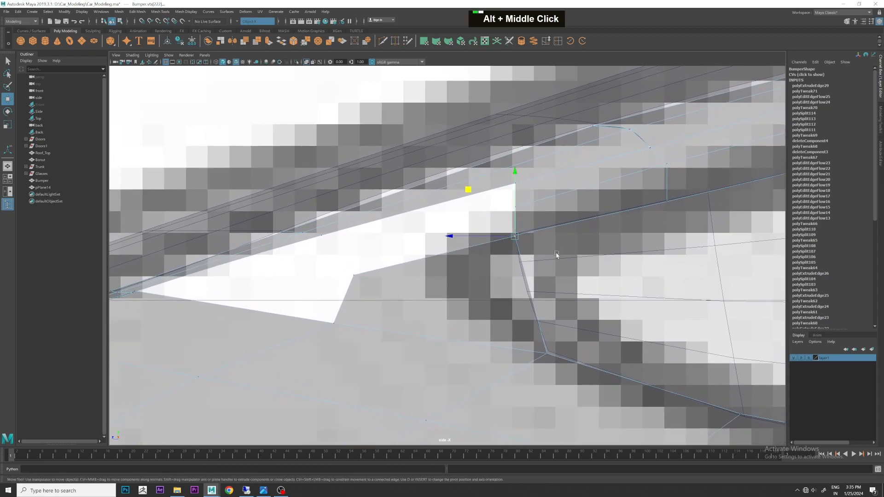
- Insert two lengthwise edge loops into the extruded Bumper face with Multi-Cut
{"action": "left_click", "coordinate": [382, 43]}
{"action": "middle_click", "coordinate": [358, 286], "text": "ctrl"}
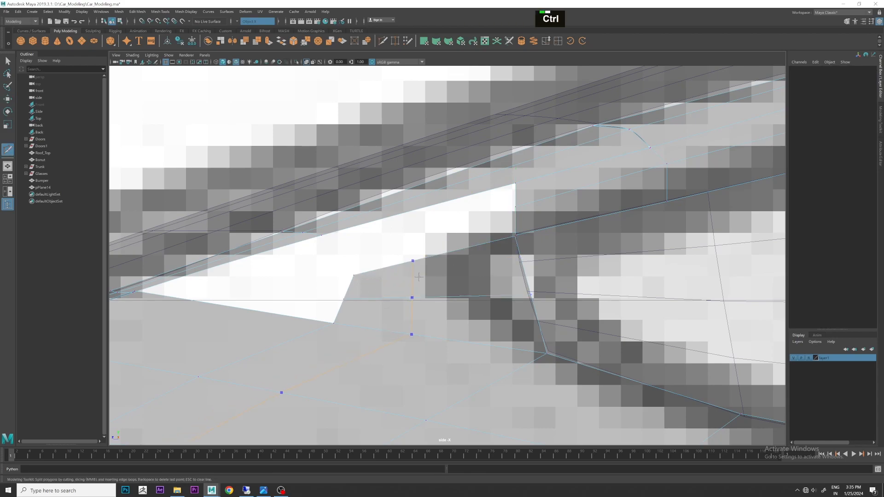
{"action": "middle_click", "coordinate": [501, 282], "text": "ctrl"}
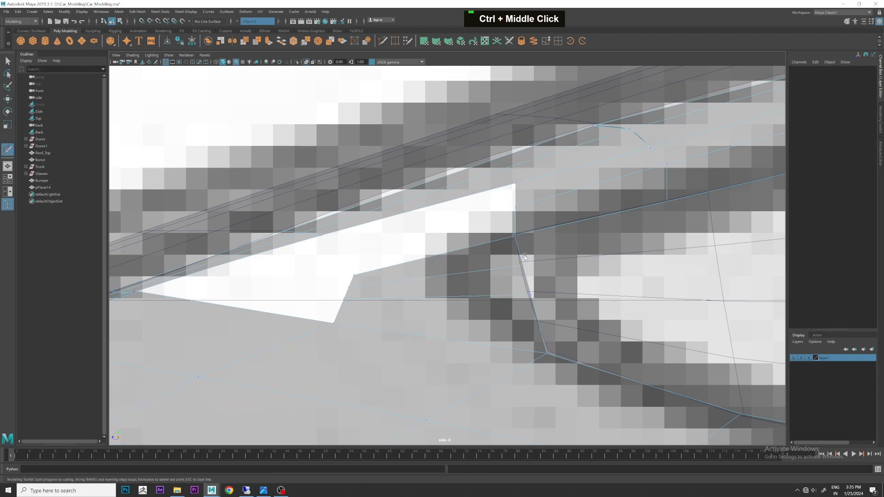
- Move the new loops' end vertices to close the gap along the rear window corner
{"action": "key", "text": "w"}
{"action": "left_click_drag", "start_coordinate": [548, 271], "coordinate": [507, 251]}
{"action": "middle_click_drag", "start_coordinate": [474, 221], "coordinate": [470, 217]}
{"action": "left_click_drag", "start_coordinate": [514, 283], "coordinate": [544, 307]}
{"action": "left_click_drag", "start_coordinate": [485, 249], "coordinate": [481, 245]}
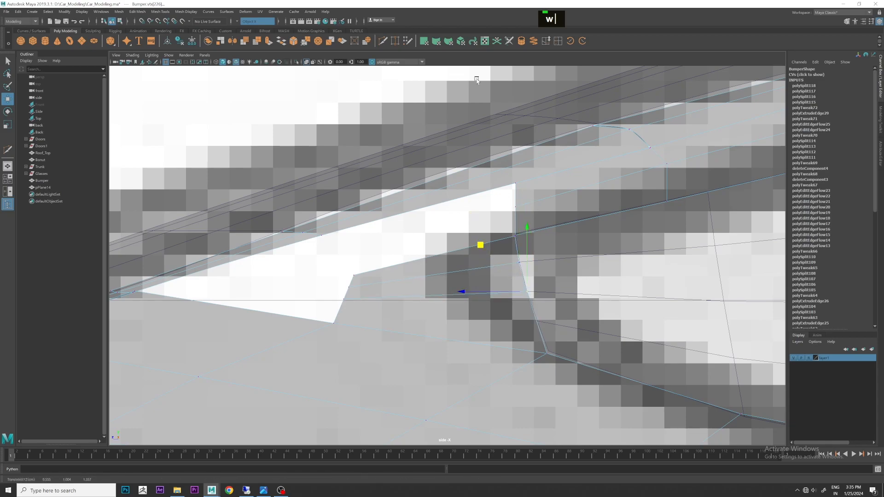
- Insert a third edge loop near the bottom of the extruded Bumper face and align its end vertex with the window outline
{"action": "left_click", "coordinate": [382, 42]}
{"action": "middle_click", "coordinate": [547, 313], "text": "ctrl"}
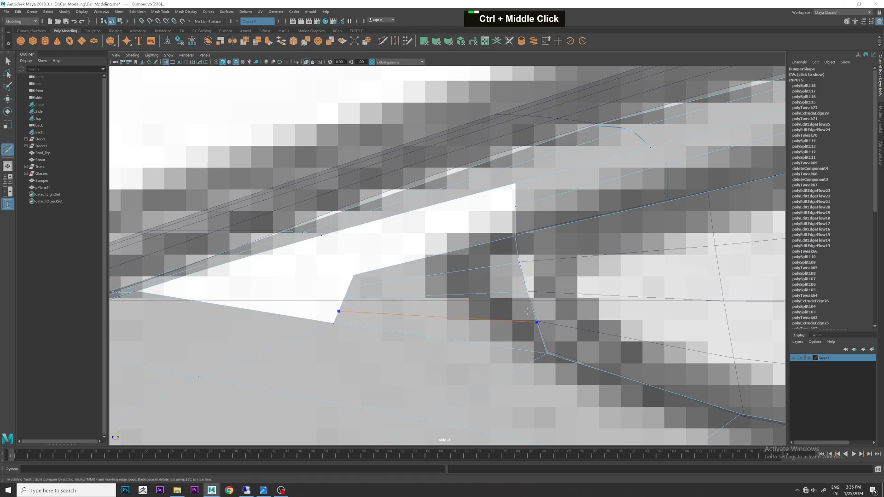
{"action": "key", "text": "w"}
{"action": "left_click", "coordinate": [536, 322]}
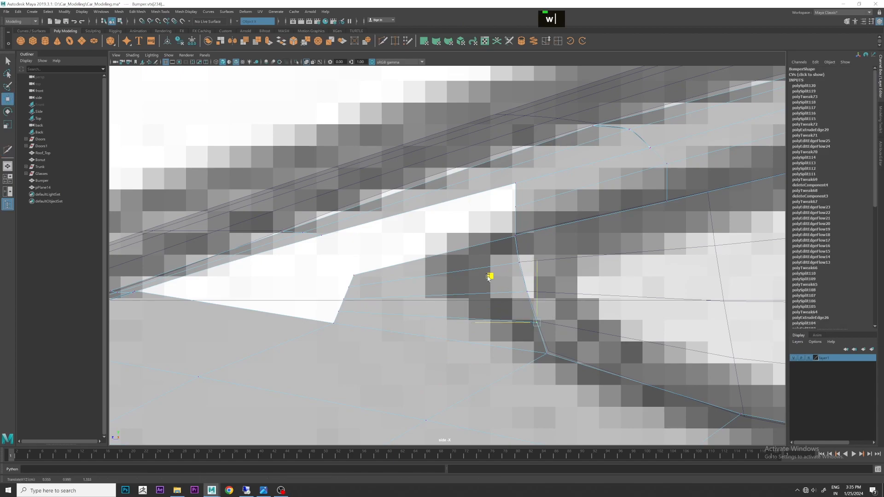
- Move the free upper corner vertex of the extruded Bumper face closer to the rear window corner
{"action": "middle_click_drag", "start_coordinate": [363, 277], "coordinate": [404, 272], "text": "alt"}
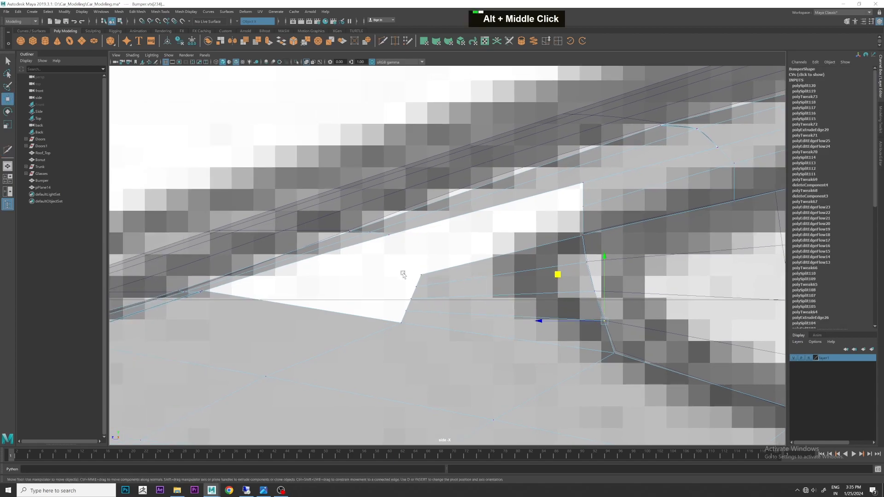
{"action": "left_click_drag", "start_coordinate": [404, 272], "coordinate": [432, 272], "text": "alt"}
{"action": "right_click", "coordinate": [446, 257]}
{"action": "scroll", "coordinate": [415, 269], "scroll_direction": "down", "scroll_amount": 5}
{"action": "scroll", "coordinate": [416, 269], "scroll_direction": "up", "scroll_amount": 10}
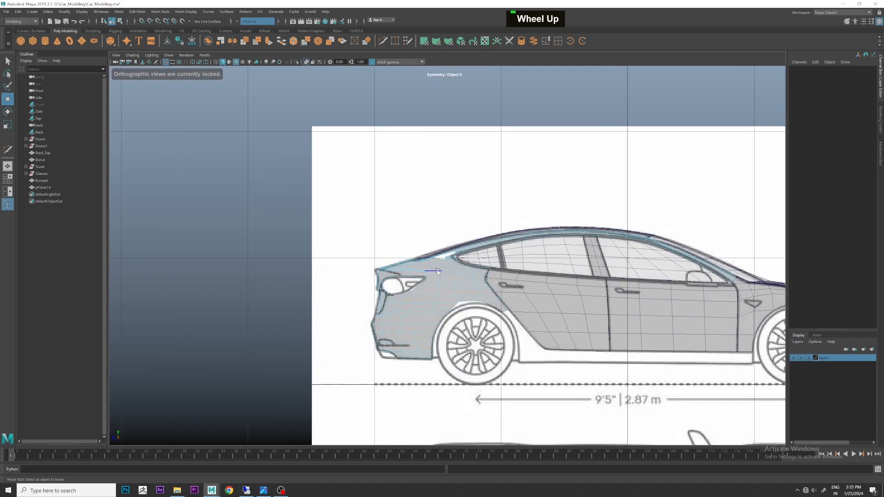
{"action": "scroll", "coordinate": [445, 265], "scroll_direction": "up", "scroll_amount": 5}
{"action": "right_click", "coordinate": [447, 266]}
{"action": "scroll", "coordinate": [438, 267], "scroll_direction": "up", "scroll_amount": 4}
{"action": "left_click", "coordinate": [428, 271]}
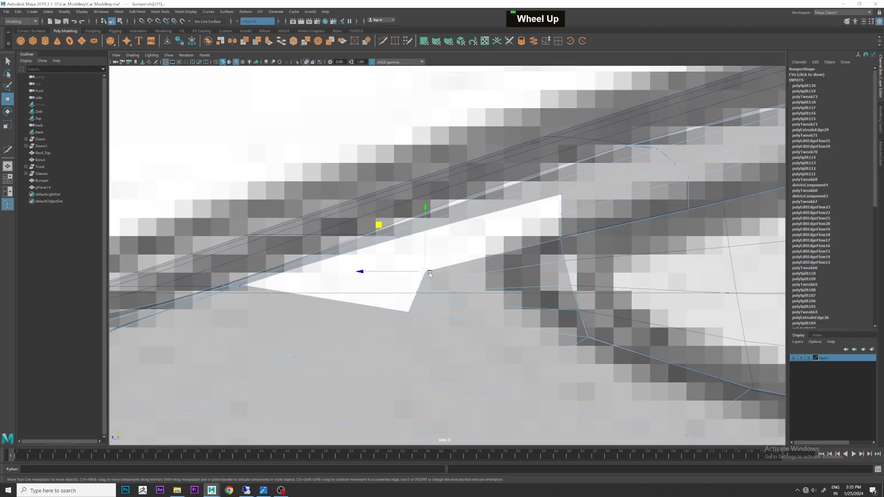
{"action": "middle_click_drag", "start_coordinate": [375, 226], "coordinate": [435, 210]}
- Shift the intermediate vertices on the extruded Bumper face's open edge to form a smooth slope
{"action": "middle_click_drag", "start_coordinate": [418, 274], "coordinate": [414, 258]}
{"action": "left_click", "coordinate": [419, 225]}
{"action": "left_click", "coordinate": [405, 288]}
{"action": "middle_click_drag", "start_coordinate": [372, 248], "coordinate": [389, 257]}
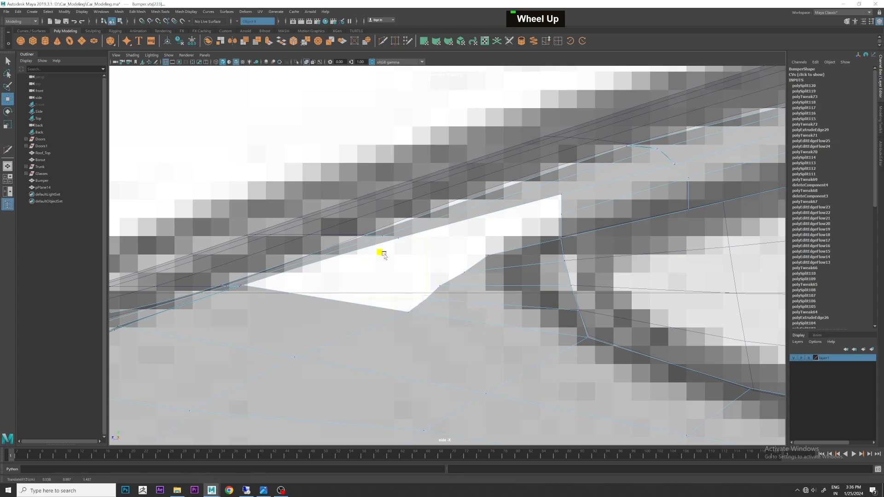
- Extrude the two end edges of the pillar strip rearward along the trunk line
{"action": "right_click_drag", "start_coordinate": [567, 202], "coordinate": [568, 183]}
{"action": "left_click", "coordinate": [562, 204]}
{"action": "left_click", "coordinate": [562, 226], "text": "shift"}
{"action": "left_click_drag", "start_coordinate": [523, 178], "coordinate": [298, 230], "text": "shift"}
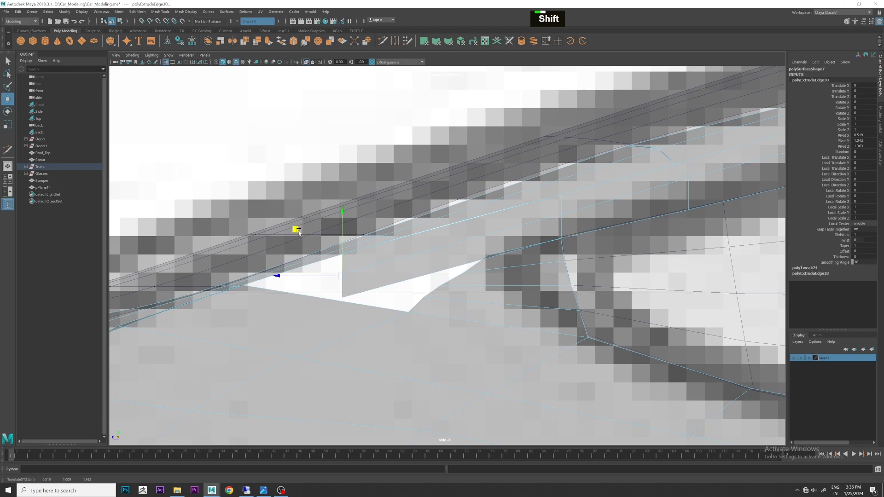
- Place the three end vertices of the extruded pillar strip along the Bumper's upper edge to fill the opening
{"action": "scroll", "coordinate": [297, 230], "scroll_direction": "up", "scroll_amount": 2}
{"action": "right_click_drag", "start_coordinate": [352, 259], "coordinate": [309, 249]}
{"action": "left_click_drag", "start_coordinate": [276, 205], "coordinate": [158, 243]}
{"action": "left_click", "coordinate": [335, 278]}
{"action": "left_click_drag", "start_coordinate": [276, 230], "coordinate": [214, 255]}
{"action": "left_click", "coordinate": [326, 303]}
{"action": "left_click_drag", "start_coordinate": [276, 258], "coordinate": [356, 275]}
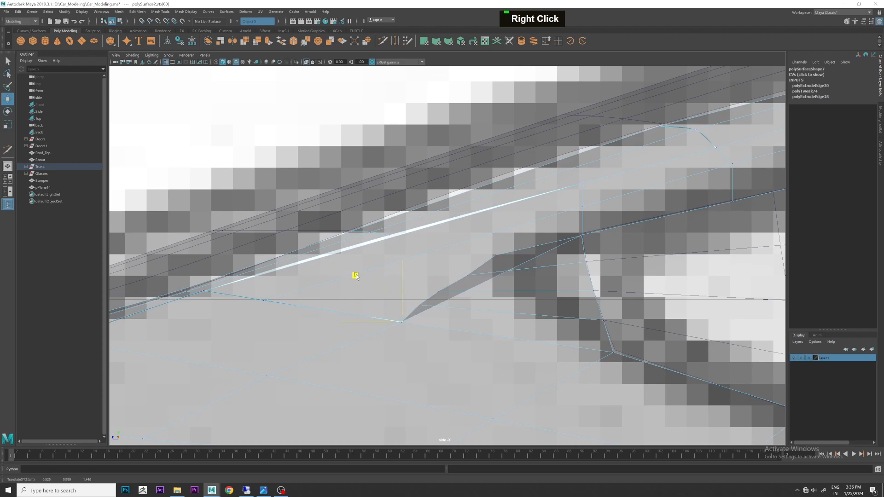
- Insert an edge loop across the middle of the pillar strip's extension and move its lower vertex onto the Bumper's sloped edge
{"action": "left_click", "coordinate": [382, 41]}
{"action": "middle_click", "coordinate": [473, 242], "text": "ctrl"}
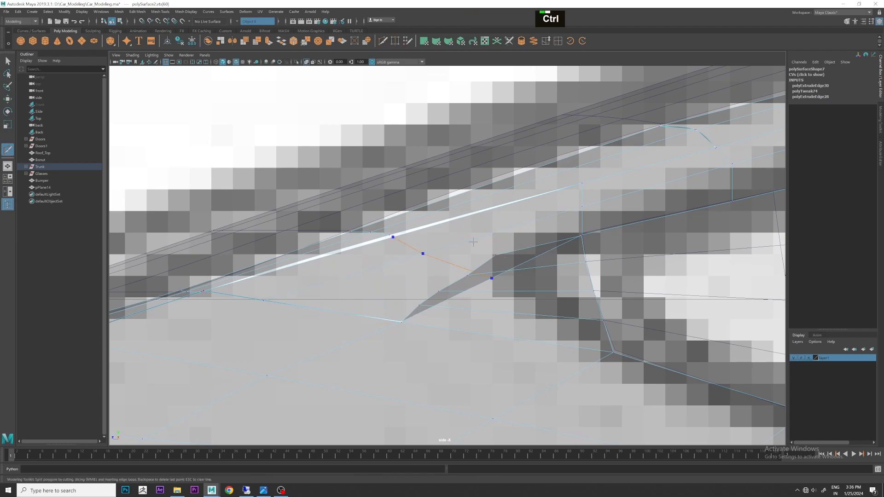
{"action": "scroll", "coordinate": [486, 267], "scroll_direction": "up", "scroll_amount": 1}
{"action": "key", "text": "e"}
{"action": "left_click", "coordinate": [497, 281]}
{"action": "key", "text": "w"}
{"action": "middle_click_drag", "start_coordinate": [455, 237], "coordinate": [422, 232]}
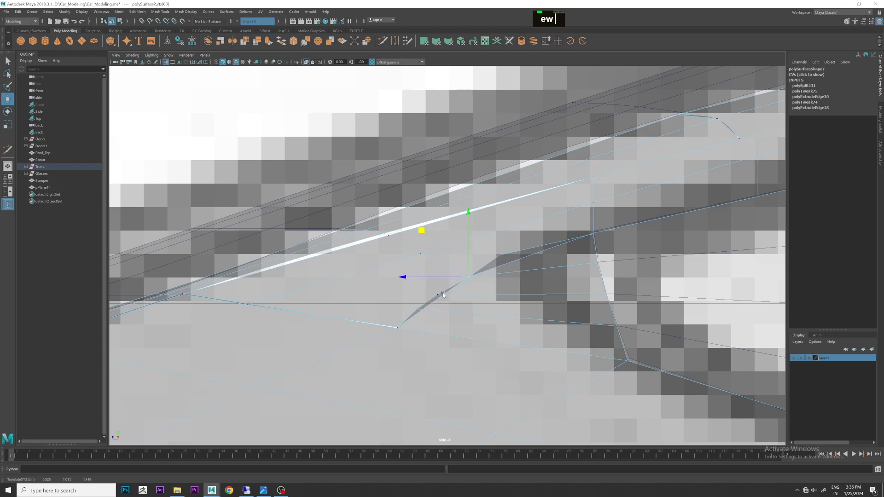
- Delete the three inserted edge loops from the extruded Bumper face next to the rear window corner
{"action": "scroll", "coordinate": [479, 297], "scroll_direction": "down", "scroll_amount": 5}
{"action": "scroll", "coordinate": [477, 278], "scroll_direction": "up", "scroll_amount": 3}
{"action": "scroll", "coordinate": [477, 277], "scroll_direction": "down", "scroll_amount": 3}
{"action": "scroll", "coordinate": [465, 263], "scroll_direction": "up", "scroll_amount": 6}
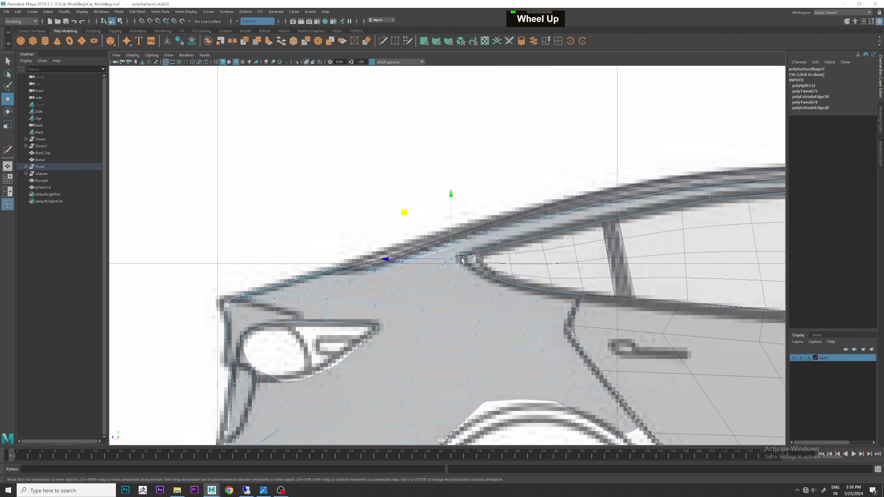
{"action": "scroll", "coordinate": [462, 260], "scroll_direction": "up", "scroll_amount": 4}
{"action": "right_click_drag", "start_coordinate": [490, 272], "coordinate": [495, 266]}
{"action": "scroll", "coordinate": [495, 266], "scroll_direction": "up", "scroll_amount": 2}
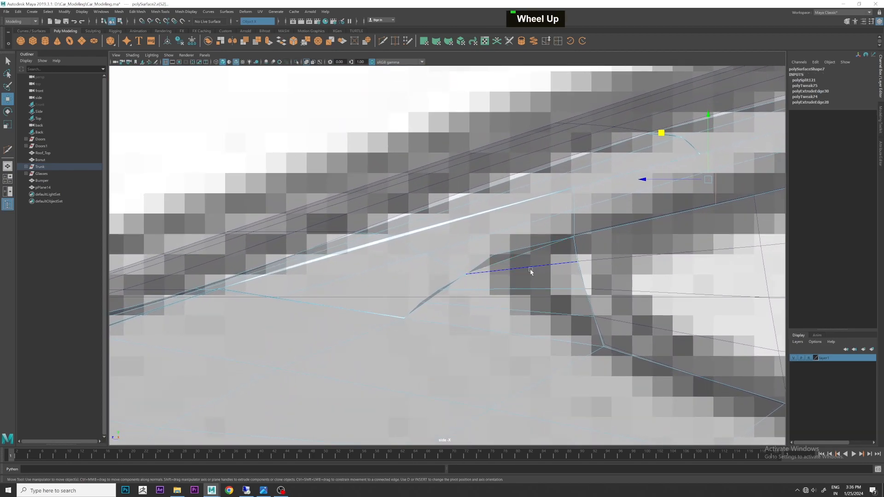
{"action": "double_click", "coordinate": [531, 272]}
{"action": "double_click", "coordinate": [518, 289], "text": "shift"}
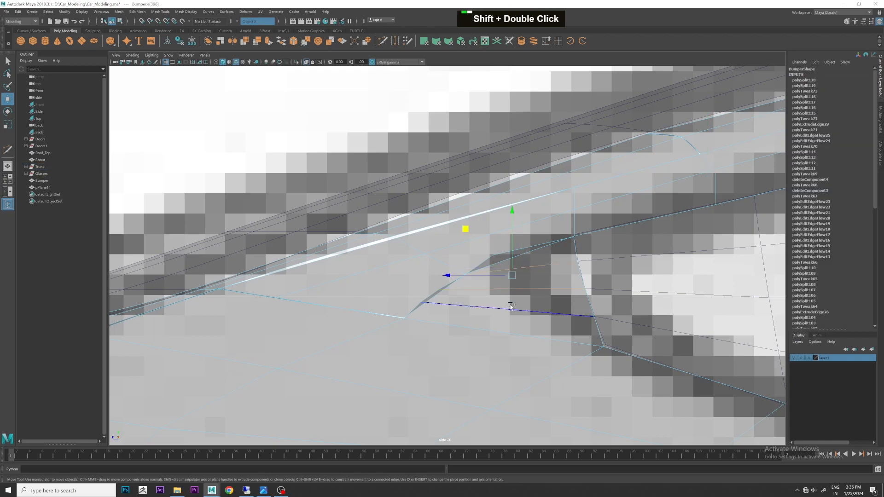
{"action": "left_click", "coordinate": [511, 305], "text": "shift"}
{"action": "key", "text": "ctrl+Delete"}
- Move the Bumper's upper corner vertex to meet the lower middle vertex of the pillar strip's extension
{"action": "right_click_drag", "start_coordinate": [503, 256], "coordinate": [493, 253]}
{"action": "left_click", "coordinate": [493, 253]}
{"action": "middle_click_drag", "start_coordinate": [445, 209], "coordinate": [420, 230]}
{"action": "left_click", "coordinate": [405, 317]}
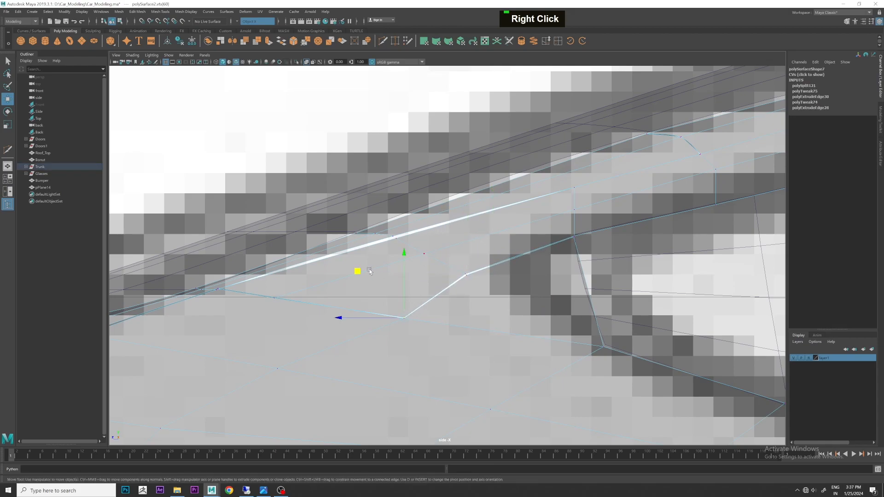
- Insert an edge loop across the Bumper's quarter panel, running from the trunk side to the rear door edge
{"action": "middle_click_drag", "start_coordinate": [363, 275], "coordinate": [451, 249], "text": "alt"}
{"action": "scroll", "coordinate": [316, 301], "scroll_direction": "down", "scroll_amount": 5}
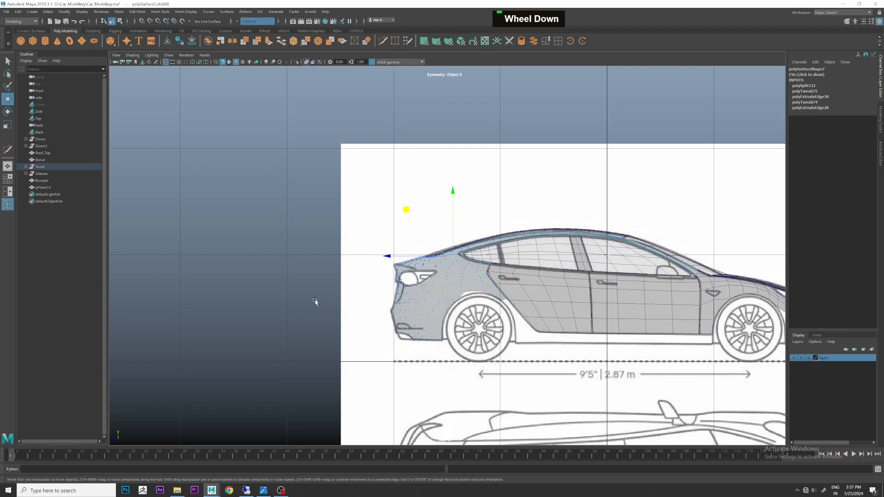
{"action": "scroll", "coordinate": [371, 285], "scroll_direction": "up", "scroll_amount": 2}
{"action": "scroll", "coordinate": [371, 285], "scroll_direction": "up", "scroll_amount": 5}
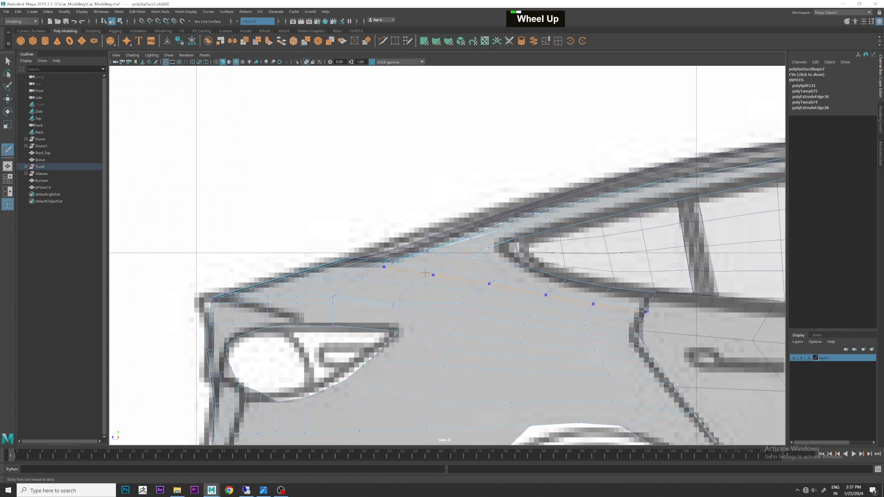
{"action": "middle_click", "coordinate": [407, 273], "text": "ctrl"}
{"action": "scroll", "coordinate": [407, 273], "scroll_direction": "up", "scroll_amount": 4}
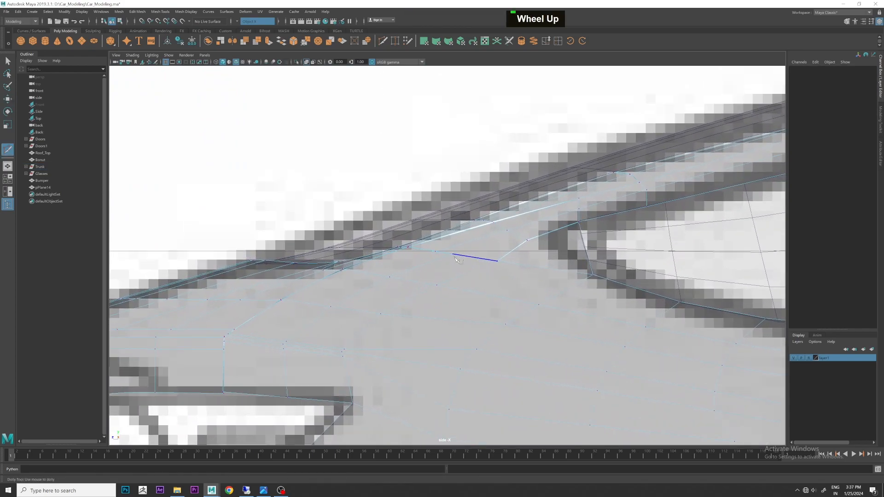
- Select a vertex on the pillar strip and examine the gap between the strip and the trunk panel in the perspective view
{"action": "middle_click_drag", "start_coordinate": [469, 258], "coordinate": [414, 268], "text": "alt"}
{"action": "scroll", "coordinate": [471, 263], "scroll_direction": "up", "scroll_amount": 2}
{"action": "key", "text": "w"}
{"action": "right_click_drag", "start_coordinate": [460, 253], "coordinate": [434, 245]}
{"action": "left_click_drag", "start_coordinate": [435, 246], "coordinate": [458, 263]}
{"action": "key", "text": "space"}
{"action": "key", "text": "space"}
{"action": "left_click_drag", "start_coordinate": [612, 162], "coordinate": [571, 212], "text": "alt"}
{"action": "scroll", "coordinate": [602, 175], "scroll_direction": "down", "scroll_amount": 2, "text": "alt"}
{"action": "scroll", "coordinate": [570, 212], "scroll_direction": "up", "scroll_amount": 3}
{"action": "scroll", "coordinate": [543, 244], "scroll_direction": "up", "scroll_amount": 3, "text": "alt"}
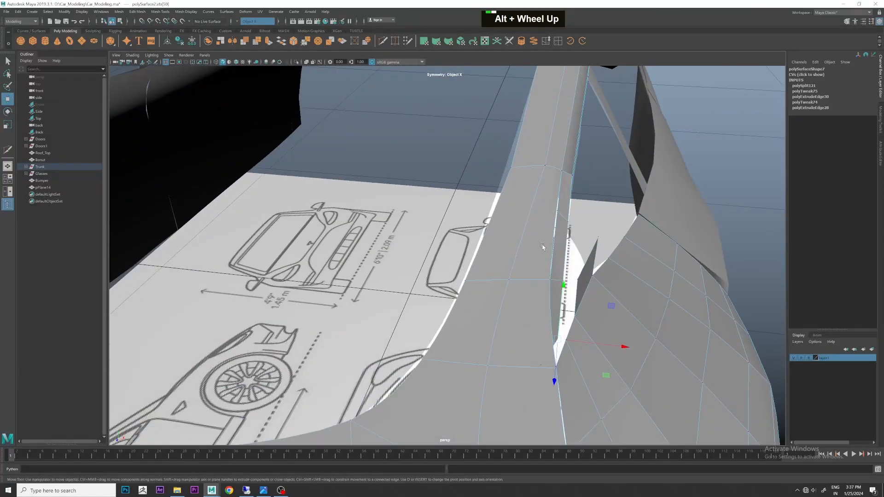
{"action": "middle_click_drag", "start_coordinate": [543, 244], "coordinate": [529, 246], "text": "alt"}
{"action": "left_click_drag", "start_coordinate": [499, 224], "coordinate": [492, 242], "text": "alt"}
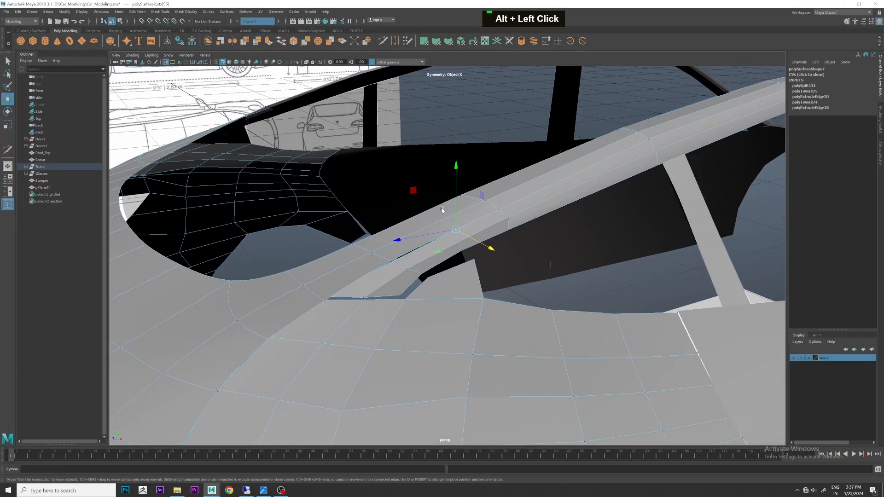
- Insert an edge loop across the trunk panel's narrow strip beside the rear pillar, next to the gap
{"action": "left_click", "coordinate": [383, 41]}
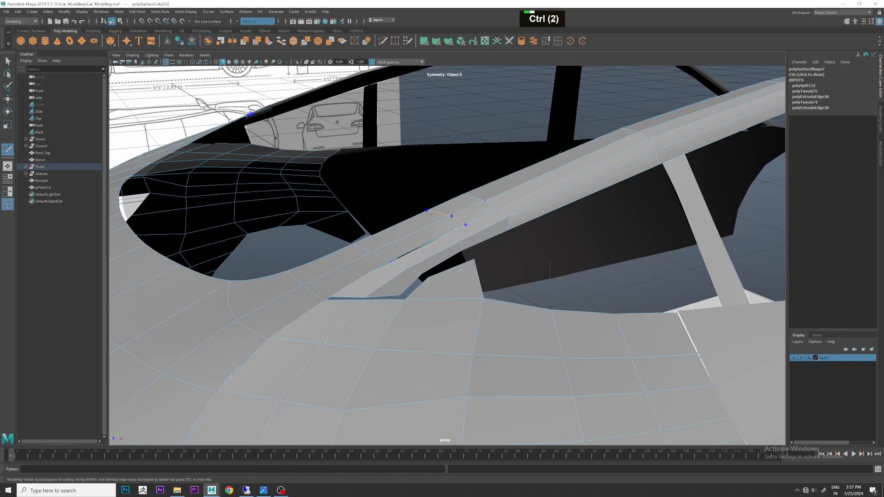
{"action": "middle_click", "coordinate": [430, 214], "text": "ctrl"}
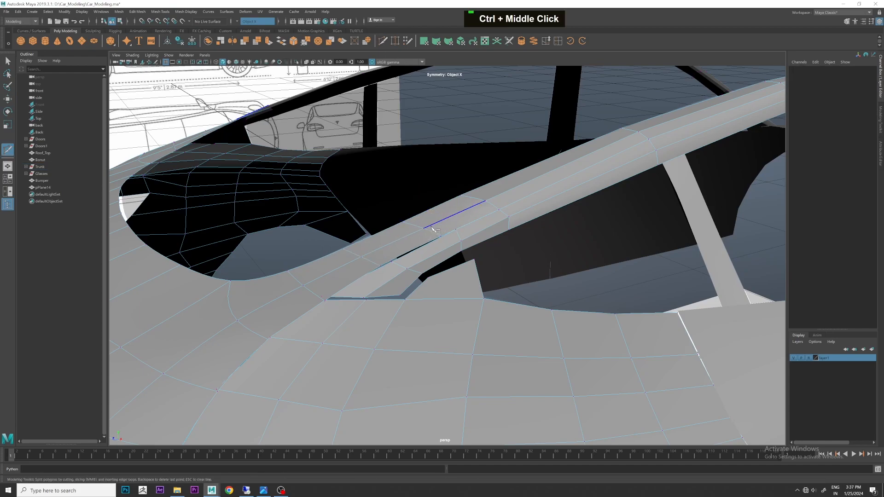
{"action": "scroll", "coordinate": [433, 229], "scroll_direction": "up", "scroll_amount": 2}
{"action": "middle_click_drag", "start_coordinate": [431, 237], "coordinate": [432, 244], "text": "alt"}
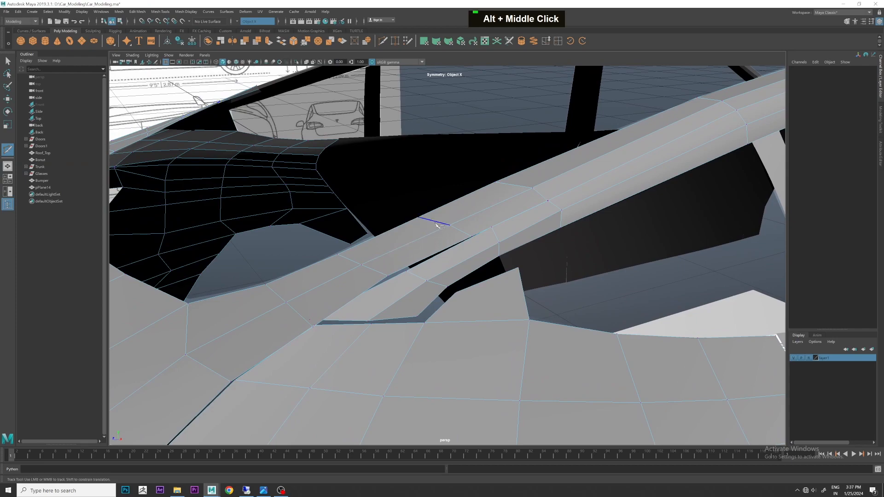
{"action": "double_click", "coordinate": [437, 224]}
- Try to move the vertices of the trunk strip's new edge loop forward and upward in the side view
{"action": "key", "text": "w"}
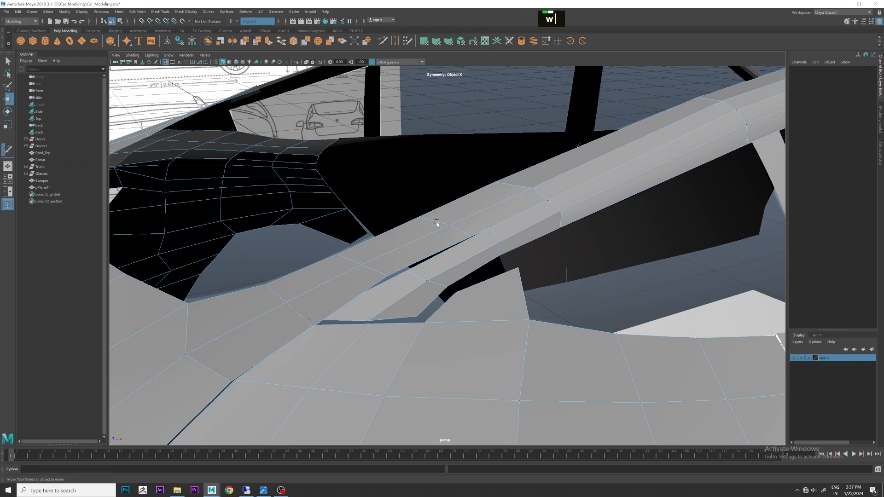
{"action": "right_click_drag", "start_coordinate": [438, 222], "coordinate": [437, 195]}
{"action": "left_click", "coordinate": [435, 214]}
{"action": "double_click", "coordinate": [435, 216]}
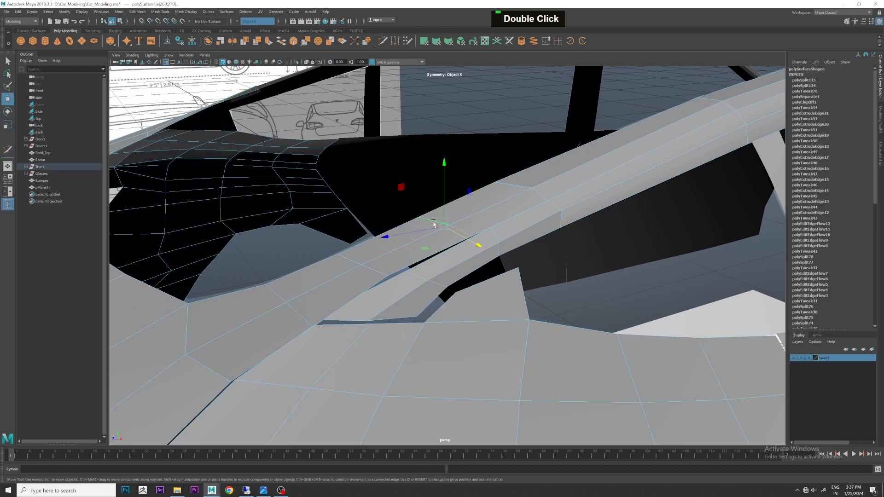
{"action": "key", "text": "space"}
{"action": "key", "text": "space"}
{"action": "middle_click_drag", "start_coordinate": [583, 243], "coordinate": [525, 265], "text": "alt"}
{"action": "middle_click_drag", "start_coordinate": [529, 170], "coordinate": [563, 166]}
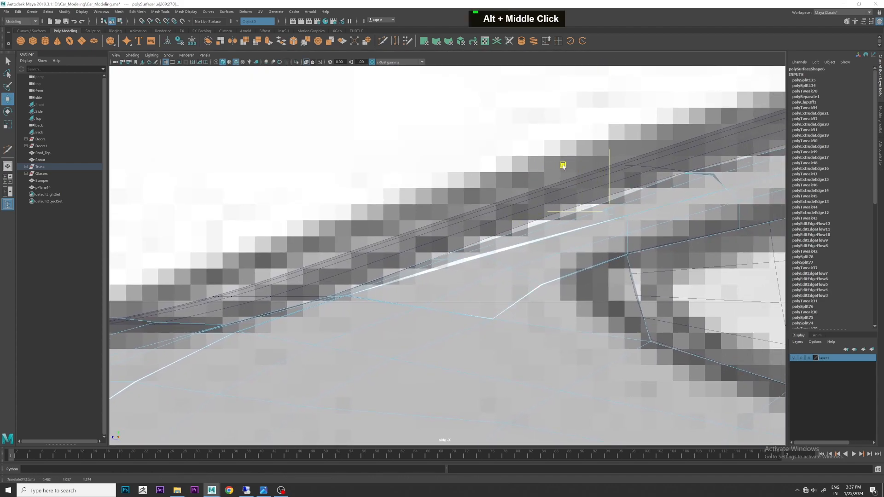
{"action": "key", "text": "ctrl+z"}
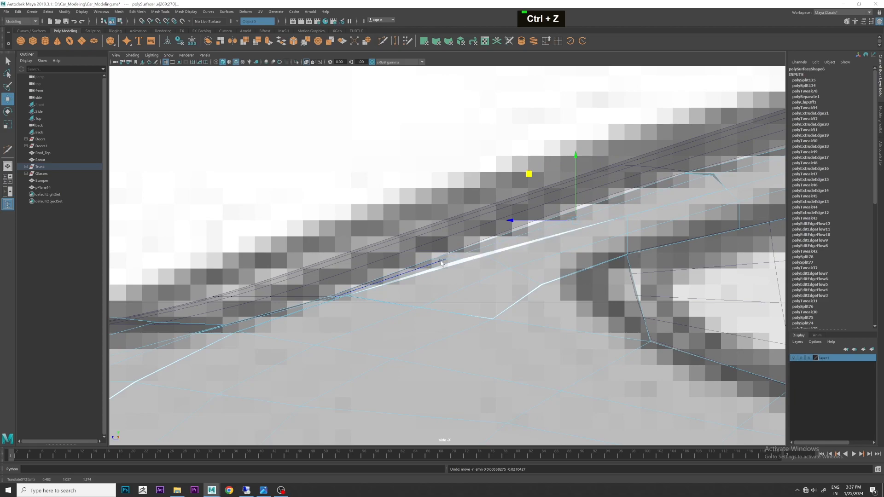
- Slide the trunk strip's vertex just behind the new edge loop slightly forward in the side view
{"action": "double_click", "coordinate": [441, 260]}
{"action": "left_click", "coordinate": [447, 254], "text": "ctrl+shift"}
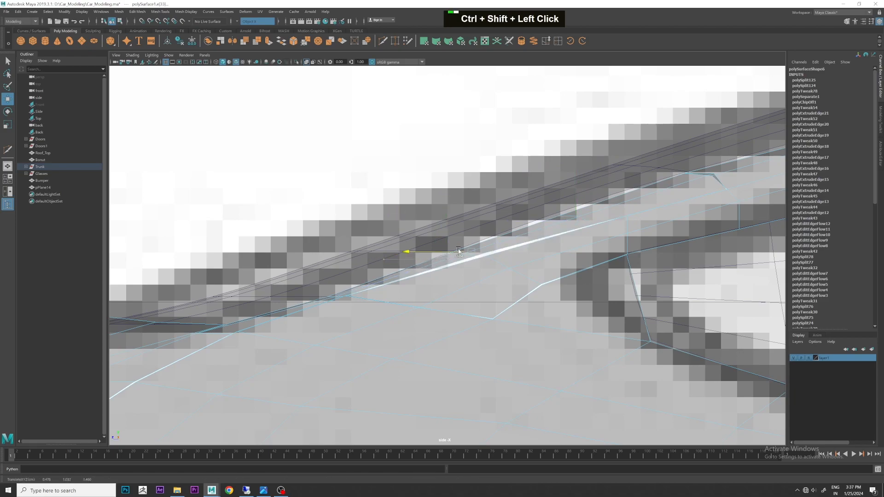
{"action": "left_click_drag", "start_coordinate": [459, 251], "coordinate": [459, 251], "text": "ctrl+shift"}
- Nudge the new edge loop's vertex on the trunk strip's inner edge onto the outline in the side and top views
{"action": "right_click_drag", "start_coordinate": [566, 215], "coordinate": [560, 211]}
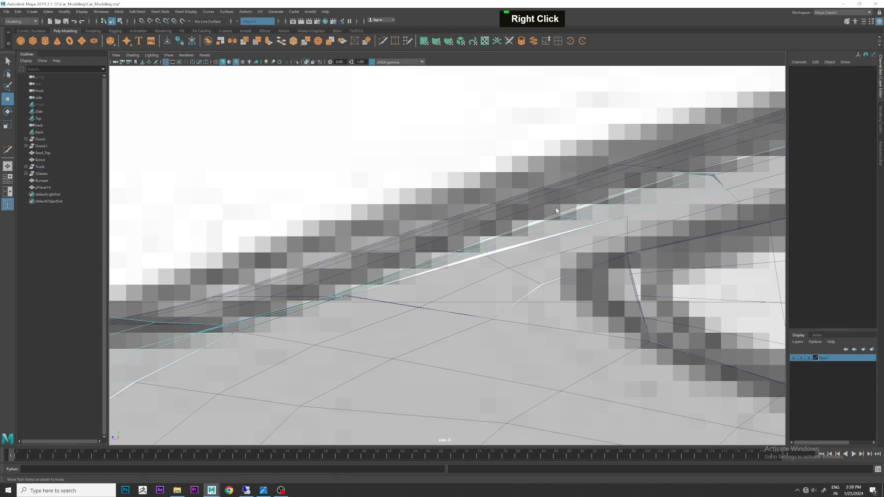
{"action": "left_click", "coordinate": [555, 212]}
{"action": "left_click_drag", "start_coordinate": [513, 170], "coordinate": [509, 166]}
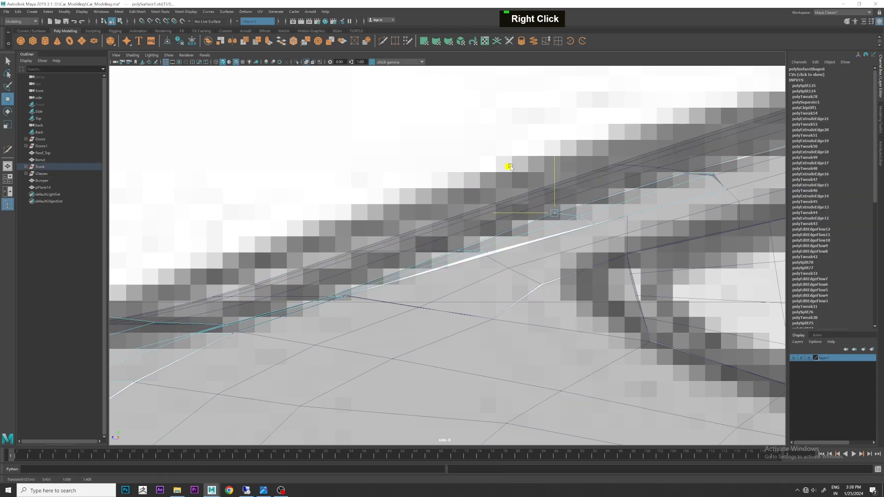
{"action": "key", "text": "space"}
{"action": "key", "text": "space"}
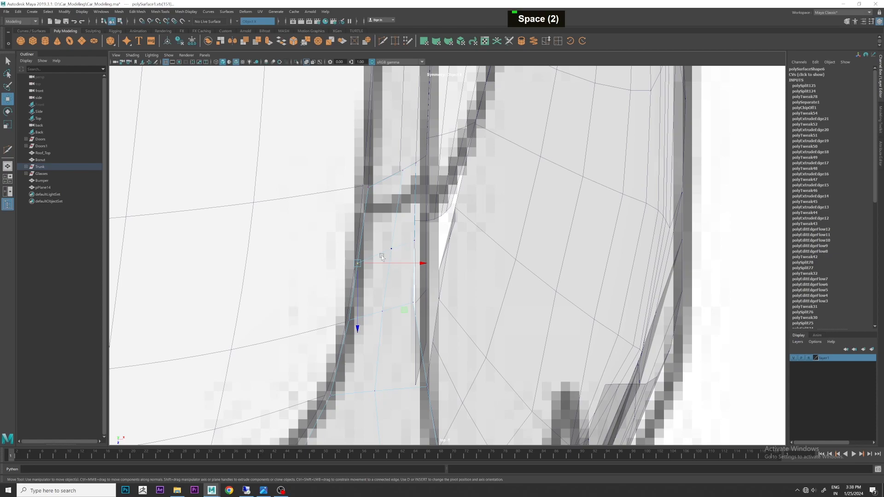
{"action": "middle_click_drag", "start_coordinate": [411, 285], "coordinate": [402, 308]}
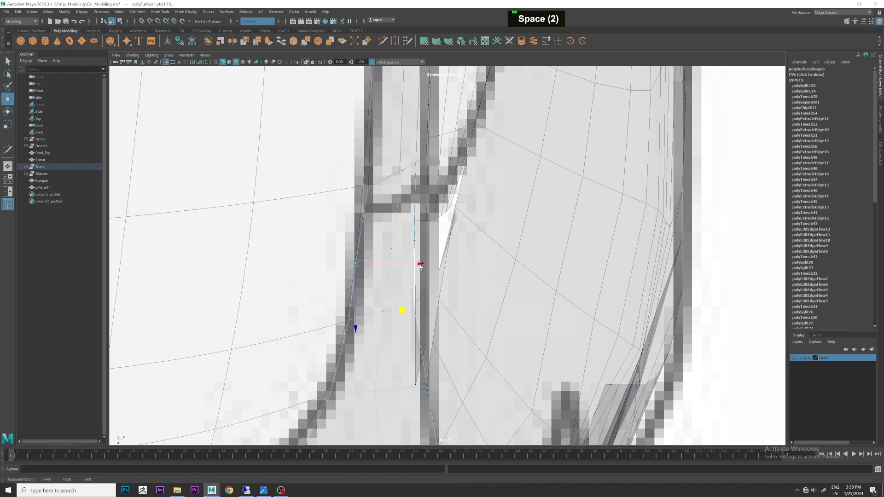
- Try to move the trunk strip's rear outer vertex inward in the top view
{"action": "left_click", "coordinate": [415, 304]}
{"action": "left_click", "coordinate": [431, 389]}
{"action": "middle_click_drag", "start_coordinate": [471, 433], "coordinate": [459, 430]}
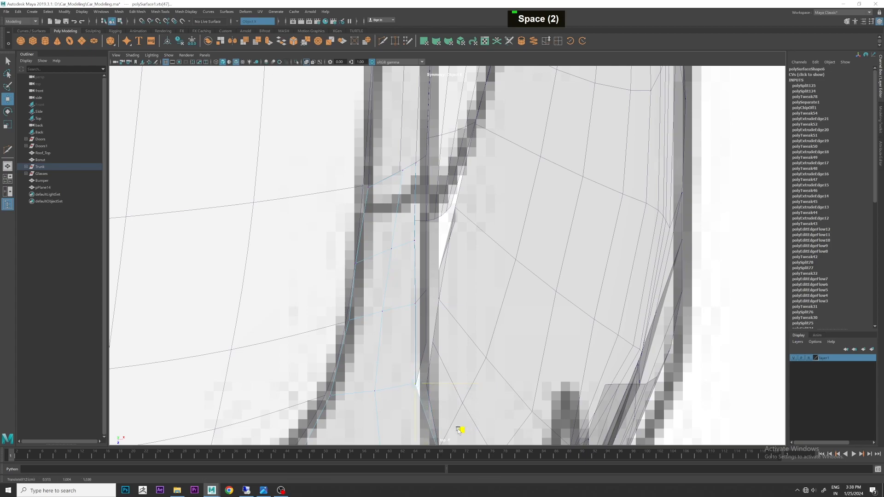
{"action": "left_click", "coordinate": [488, 411]}
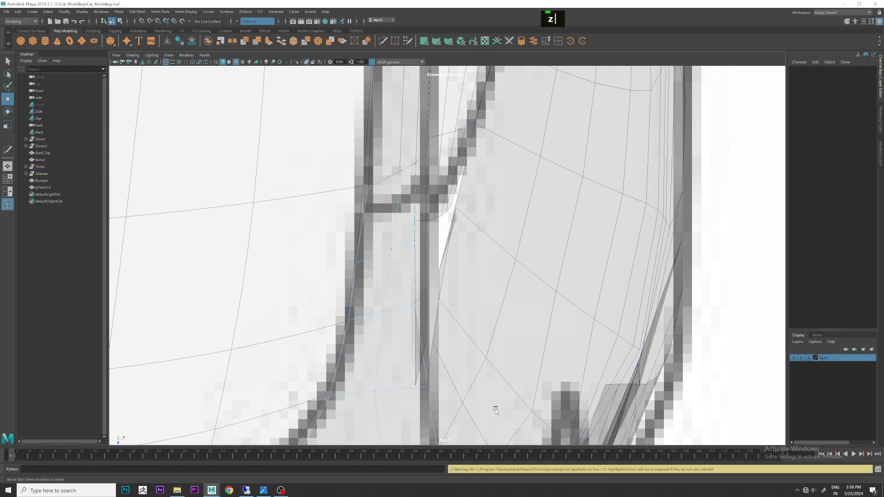
- Move the middle end vertex of the pillar strip's extension sideways so it sits against the Bumper
{"action": "key", "text": "space"}
{"action": "key", "text": "space"}
{"action": "scroll", "coordinate": [586, 225], "scroll_direction": "down", "scroll_amount": 1}
{"action": "left_click_drag", "start_coordinate": [586, 224], "coordinate": [540, 195], "text": "alt"}
{"action": "middle_click_drag", "start_coordinate": [541, 196], "coordinate": [560, 238], "text": "alt"}
{"action": "left_click_drag", "start_coordinate": [561, 238], "coordinate": [385, 292], "text": "alt"}
{"action": "left_click", "coordinate": [417, 301]}
{"action": "scroll", "coordinate": [414, 302], "scroll_direction": "up", "scroll_amount": 3}
{"action": "middle_click_drag", "start_coordinate": [385, 292], "coordinate": [404, 305], "text": "alt"}
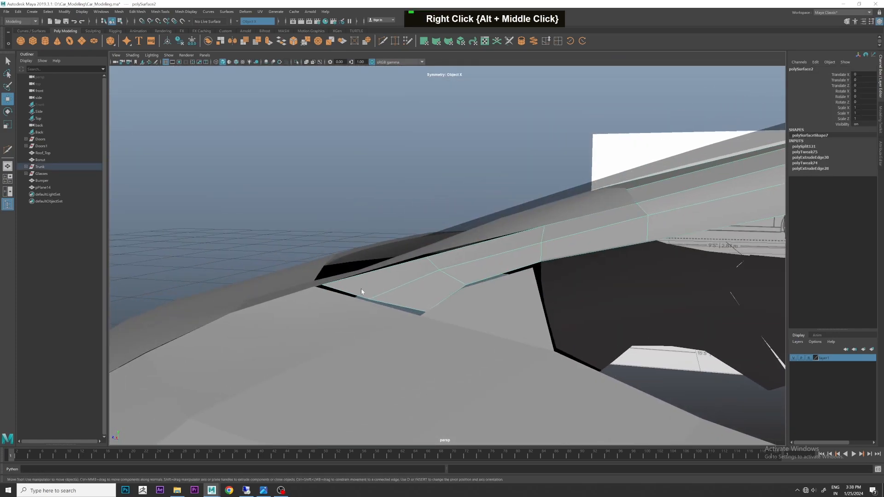
{"action": "right_click_drag", "start_coordinate": [361, 294], "coordinate": [361, 267]}
{"action": "left_click", "coordinate": [359, 297]}
{"action": "scroll", "coordinate": [392, 304], "scroll_direction": "down", "scroll_amount": 2}
{"action": "left_click_drag", "start_coordinate": [525, 278], "coordinate": [581, 302], "text": "alt"}
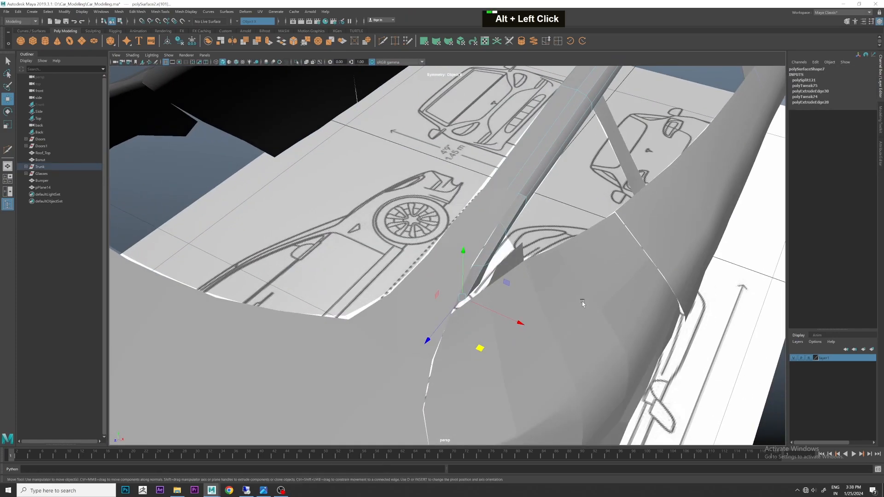
{"action": "scroll", "coordinate": [525, 337], "scroll_direction": "up", "scroll_amount": 2, "text": "alt"}
{"action": "left_click_drag", "start_coordinate": [537, 344], "coordinate": [534, 343]}
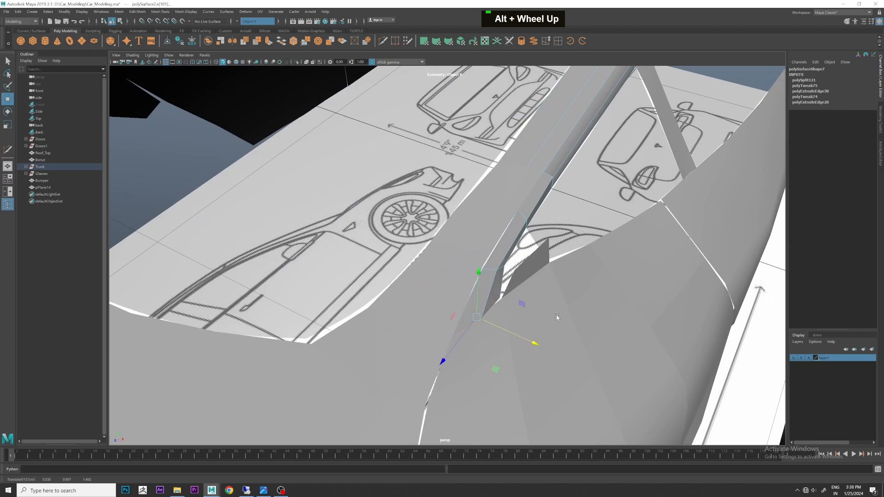
- Move the lower end vertex of the pillar strip's extension sideways onto the Bumper's edge
{"action": "scroll", "coordinate": [507, 267], "scroll_direction": "up", "scroll_amount": 5, "text": "alt"}
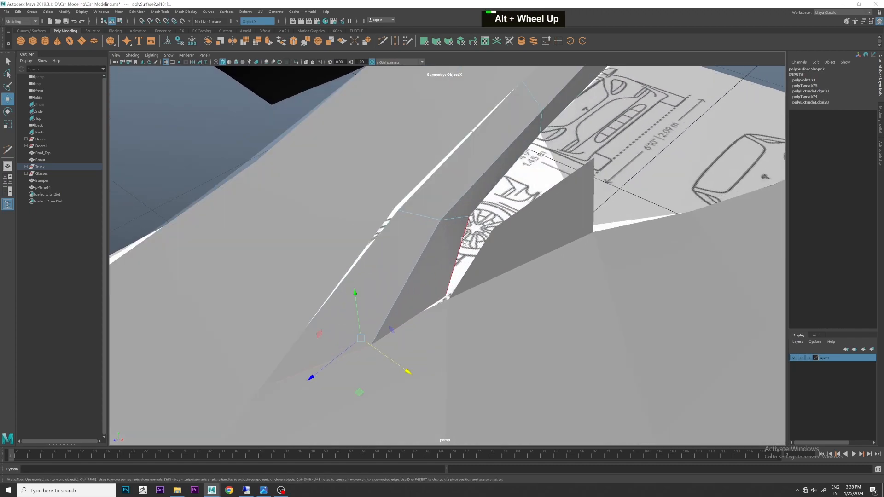
{"action": "middle_click_drag", "start_coordinate": [474, 244], "coordinate": [463, 234], "text": "alt"}
{"action": "right_click_drag", "start_coordinate": [451, 224], "coordinate": [442, 281]}
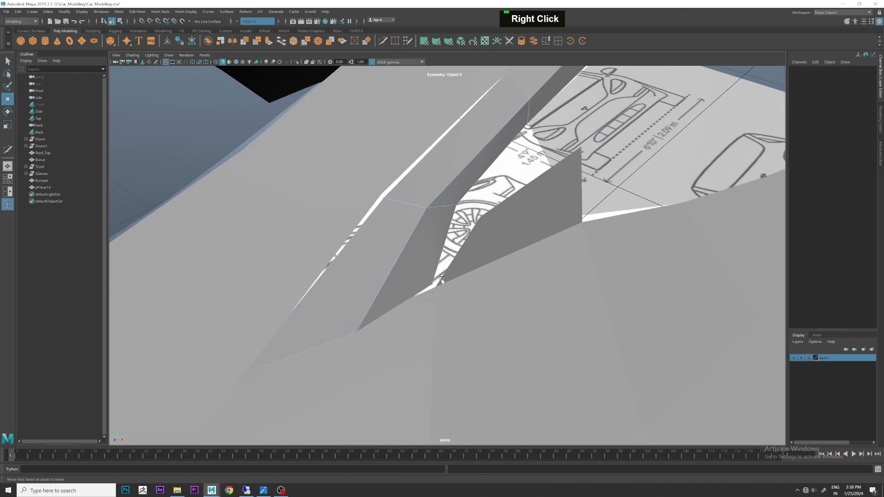
{"action": "left_click", "coordinate": [447, 293]}
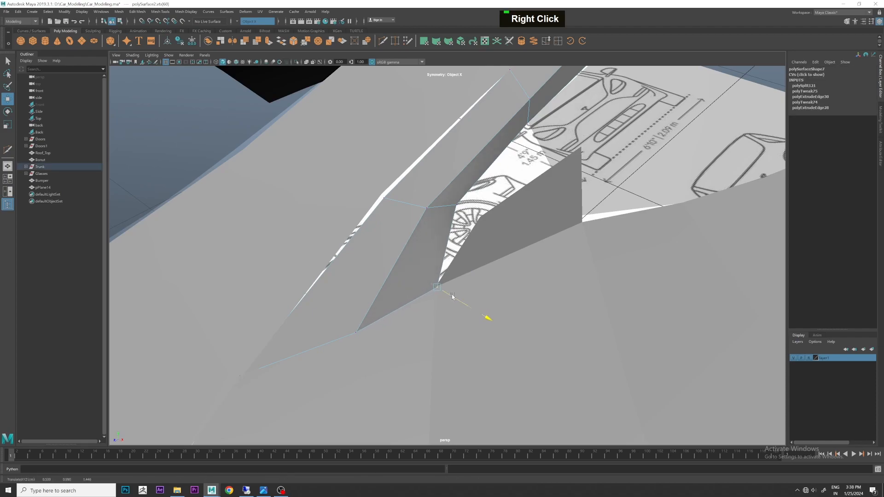
- Raise the pillar strip's upper edge vertex to close the gap with the trunk panel
{"action": "left_click", "coordinate": [386, 199]}
{"action": "left_click_drag", "start_coordinate": [381, 144], "coordinate": [380, 137]}
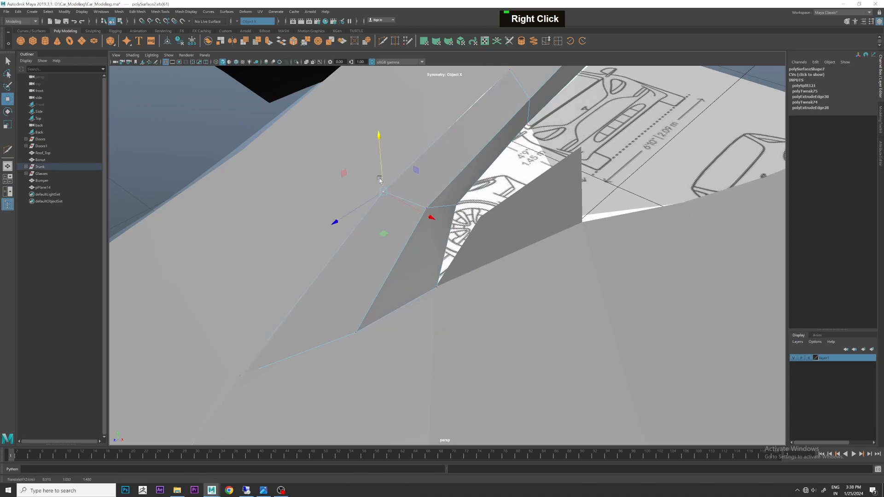
{"action": "scroll", "coordinate": [444, 193], "scroll_direction": "down", "scroll_amount": 5, "text": "alt"}
{"action": "middle_click_drag", "start_coordinate": [446, 195], "coordinate": [446, 195], "text": "alt"}
{"action": "left_click_drag", "start_coordinate": [447, 195], "coordinate": [467, 249], "text": "alt"}
- Move the Bumper's top vertex at the rear window corner up and sideways to meet the pillar strip's lower edge
{"action": "left_click", "coordinate": [472, 261]}
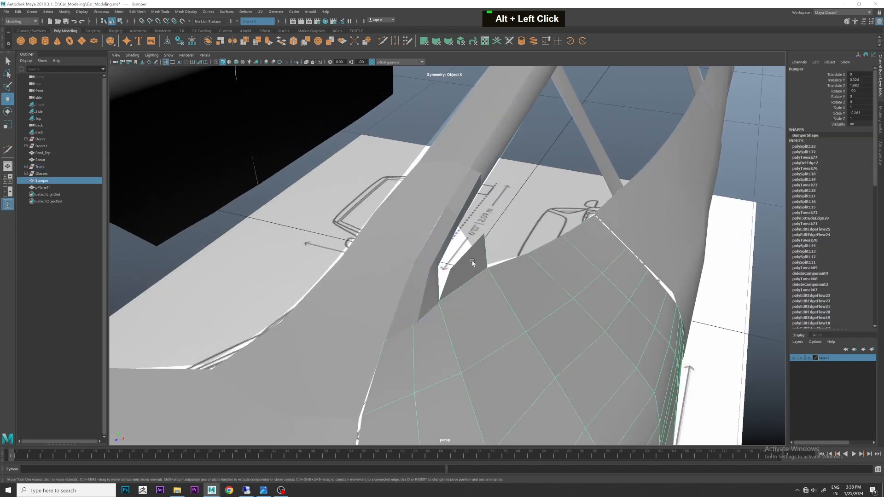
{"action": "right_click_drag", "start_coordinate": [472, 261], "coordinate": [469, 246]}
{"action": "left_click", "coordinate": [483, 255]}
{"action": "left_click_drag", "start_coordinate": [491, 258], "coordinate": [414, 203]}
{"action": "middle_click_drag", "start_coordinate": [415, 202], "coordinate": [475, 248], "text": "alt"}
{"action": "scroll", "coordinate": [507, 252], "scroll_direction": "up", "scroll_amount": 3, "text": "alt"}
{"action": "right_click_drag", "start_coordinate": [516, 255], "coordinate": [488, 252]}
{"action": "left_click", "coordinate": [516, 242]}
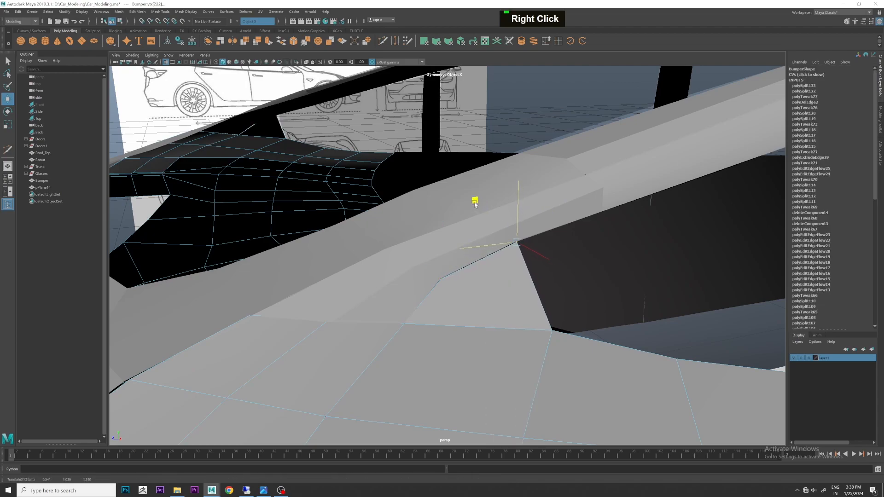
{"action": "left_click_drag", "start_coordinate": [473, 204], "coordinate": [493, 267], "text": "alt"}
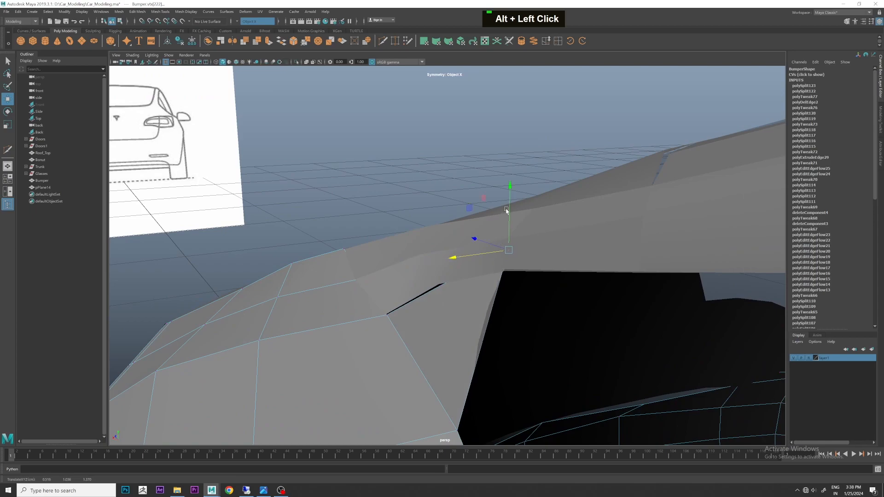
{"action": "scroll", "coordinate": [476, 272], "scroll_direction": "down", "scroll_amount": 3, "text": "alt"}
{"action": "left_click_drag", "start_coordinate": [526, 258], "coordinate": [576, 269], "text": "alt"}
- Align the Bumper's window-corner vertex and its neighbour on the sloped edge with the pillar strip in the side view
{"action": "key", "text": "space"}
{"action": "key", "text": "space"}
{"action": "middle_click_drag", "start_coordinate": [645, 312], "coordinate": [603, 313], "text": "alt"}
{"action": "scroll", "coordinate": [560, 256], "scroll_direction": "up", "scroll_amount": 1}
{"action": "left_click_drag", "start_coordinate": [529, 223], "coordinate": [539, 222]}
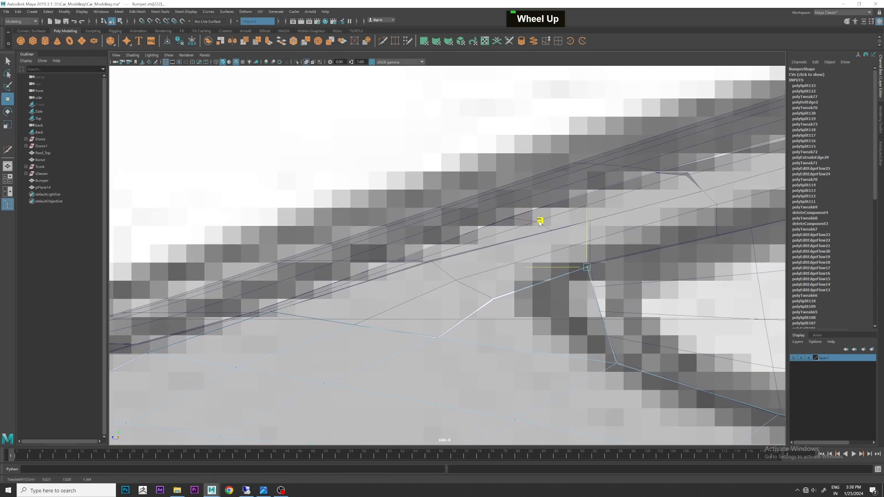
{"action": "left_click_drag", "start_coordinate": [478, 294], "coordinate": [448, 253]}
{"action": "middle_click_drag", "start_coordinate": [597, 279], "coordinate": [527, 280], "text": "alt"}
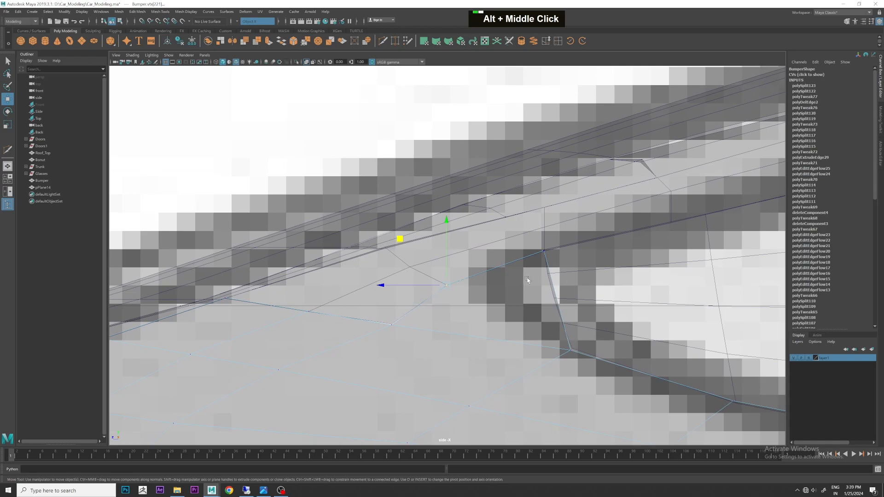
- Combine the Bumper and the rear pillar strip into one mesh
{"action": "left_click", "coordinate": [569, 289]}
{"action": "left_click", "coordinate": [401, 302]}
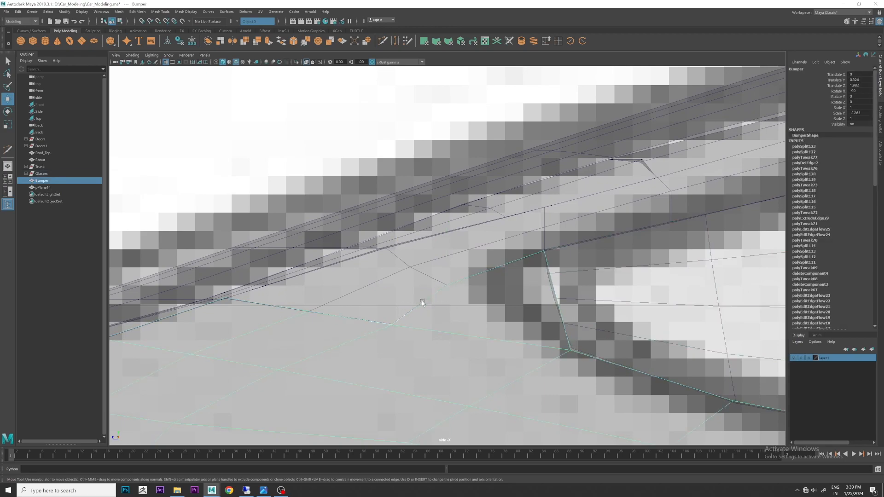
{"action": "left_click", "coordinate": [476, 265]}
{"action": "left_click", "coordinate": [491, 287], "text": "shift"}
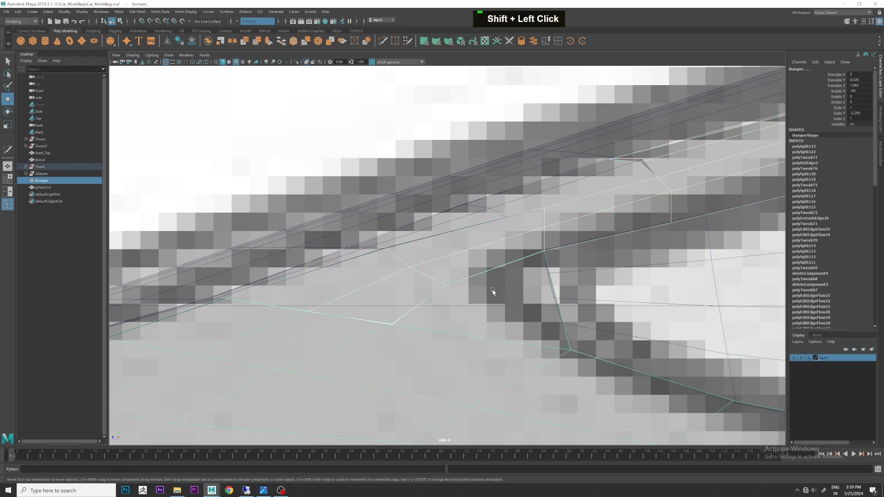
{"action": "scroll", "coordinate": [491, 289], "scroll_direction": "down", "scroll_amount": 12}
{"action": "scroll", "coordinate": [490, 281], "scroll_direction": "up", "scroll_amount": 2}
{"action": "scroll", "coordinate": [489, 281], "scroll_direction": "up", "scroll_amount": 4}
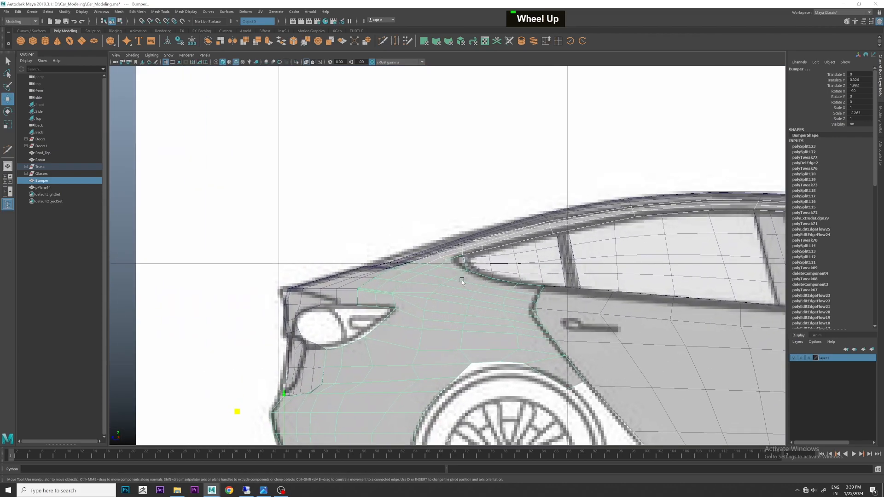
{"action": "scroll", "coordinate": [462, 280], "scroll_direction": "down", "scroll_amount": 6}
{"action": "scroll", "coordinate": [456, 279], "scroll_direction": "up", "scroll_amount": 6}
{"action": "scroll", "coordinate": [455, 278], "scroll_direction": "up", "scroll_amount": 5}
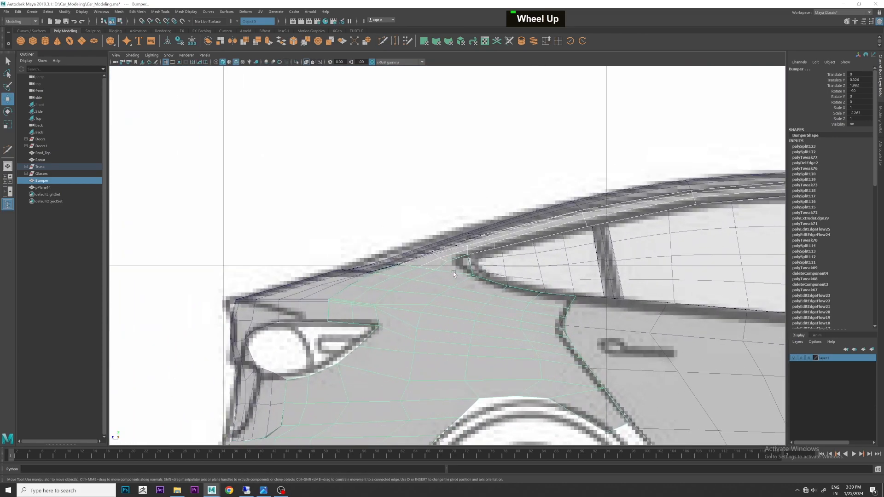
{"action": "left_click", "coordinate": [208, 41]}
{"action": "scroll", "coordinate": [458, 267], "scroll_direction": "up", "scroll_amount": 5}
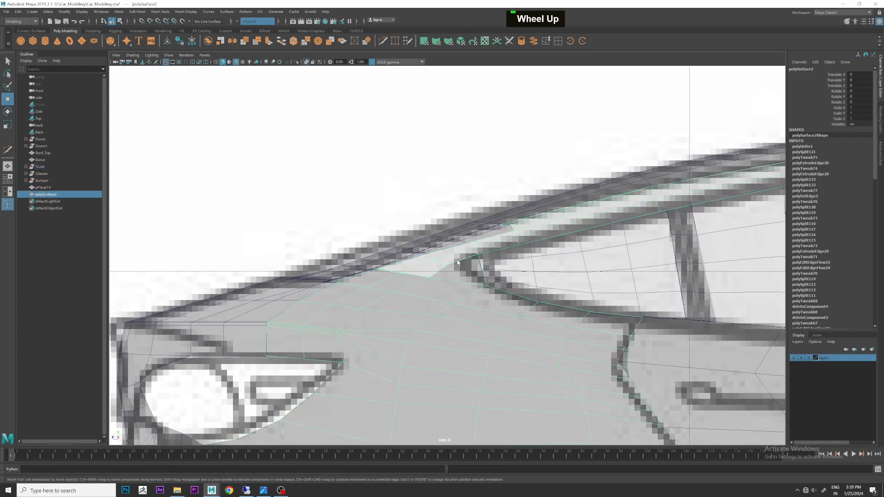
- Isolate the combined mesh in the perspective view
{"action": "key", "text": "space"}
{"action": "key", "text": "space"}
{"action": "scroll", "coordinate": [579, 198], "scroll_direction": "down", "scroll_amount": 5}
{"action": "left_click_drag", "start_coordinate": [567, 210], "coordinate": [563, 211], "text": "alt"}
{"action": "scroll", "coordinate": [483, 253], "scroll_direction": "up", "scroll_amount": 8}
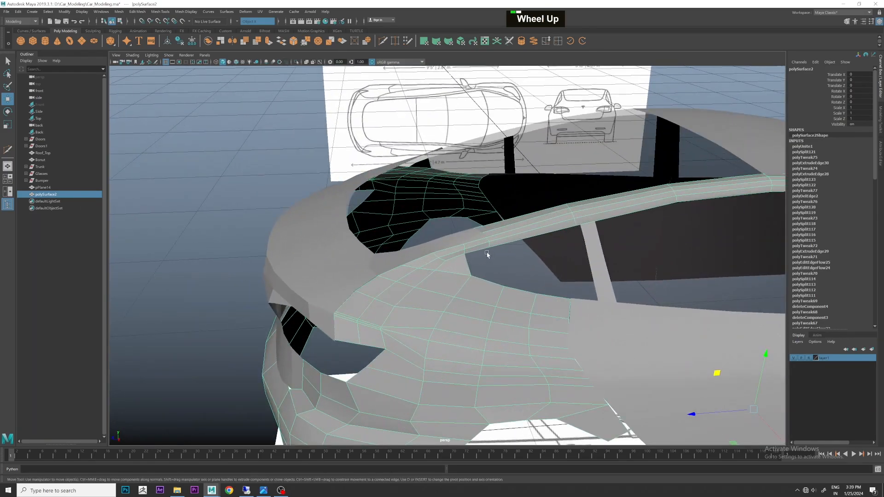
{"action": "key", "text": "ctrl+1"}
{"action": "scroll", "coordinate": [461, 263], "scroll_direction": "up", "scroll_amount": 5}
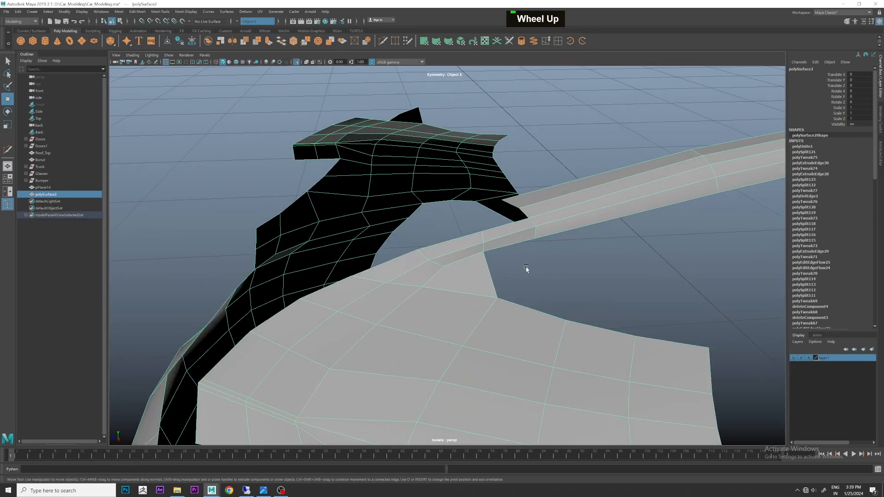
- Shift the pillar strip's border edges slightly off the quarter panel to open the seam near the rear window corner
{"action": "scroll", "coordinate": [486, 278], "scroll_direction": "down", "scroll_amount": 3}
{"action": "left_click_drag", "start_coordinate": [486, 278], "coordinate": [478, 266], "text": "alt"}
{"action": "scroll", "coordinate": [477, 266], "scroll_direction": "up", "scroll_amount": 4}
{"action": "middle_click_drag", "start_coordinate": [477, 266], "coordinate": [464, 238], "text": "alt"}
{"action": "right_click_drag", "start_coordinate": [464, 238], "coordinate": [465, 215]}
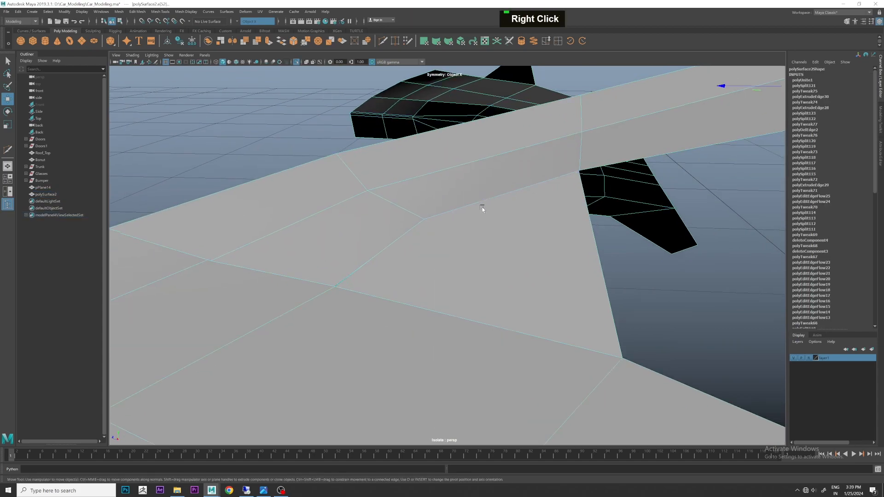
{"action": "left_click_drag", "start_coordinate": [501, 155], "coordinate": [505, 161]}
{"action": "middle_click_drag", "start_coordinate": [496, 248], "coordinate": [420, 257], "text": "alt"}
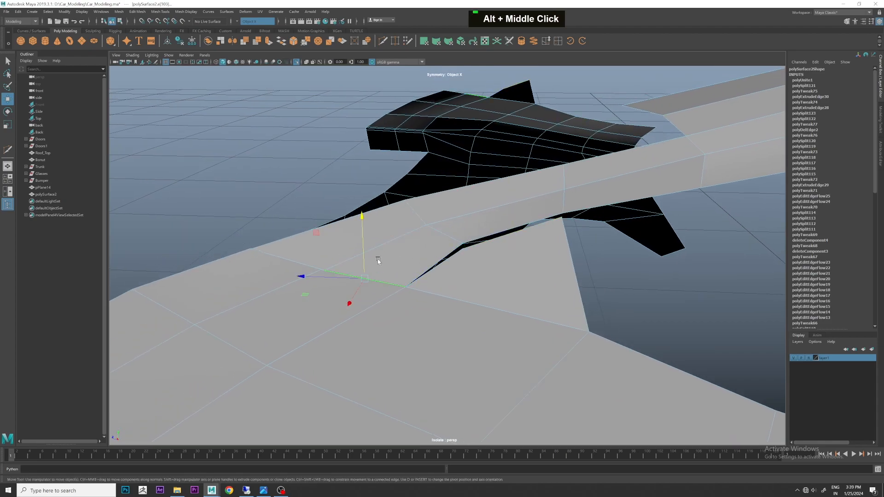
{"action": "left_click_drag", "start_coordinate": [319, 231], "coordinate": [323, 230]}
{"action": "left_click", "coordinate": [296, 253]}
{"action": "left_click_drag", "start_coordinate": [241, 213], "coordinate": [246, 210]}
- Weld the pillar strip's border vertices to the matching quarter panel vertices along the seam with Target Weld
{"action": "right_click_drag", "start_coordinate": [546, 201], "coordinate": [575, 190]}
{"action": "left_click", "coordinate": [460, 245]}
{"action": "left_click", "coordinate": [496, 223]}
{"action": "right_click_drag", "start_coordinate": [497, 222], "coordinate": [497, 203]}
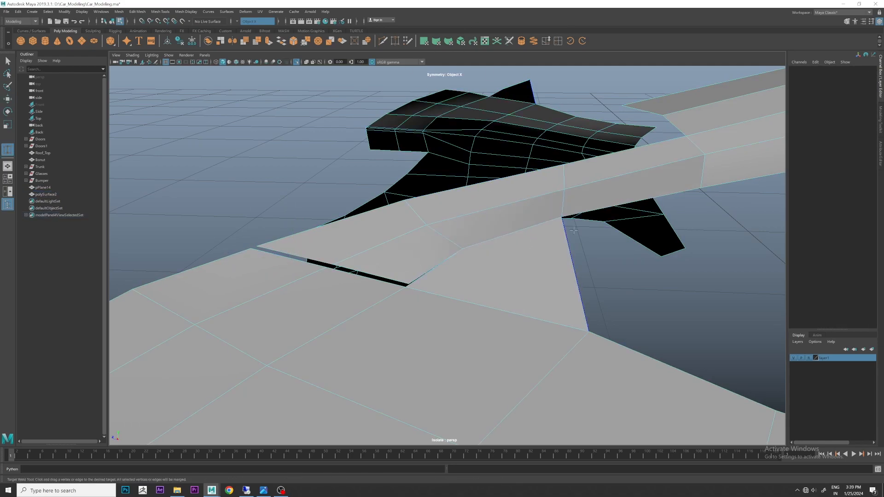
{"action": "scroll", "coordinate": [391, 277], "scroll_direction": "up", "scroll_amount": 3}
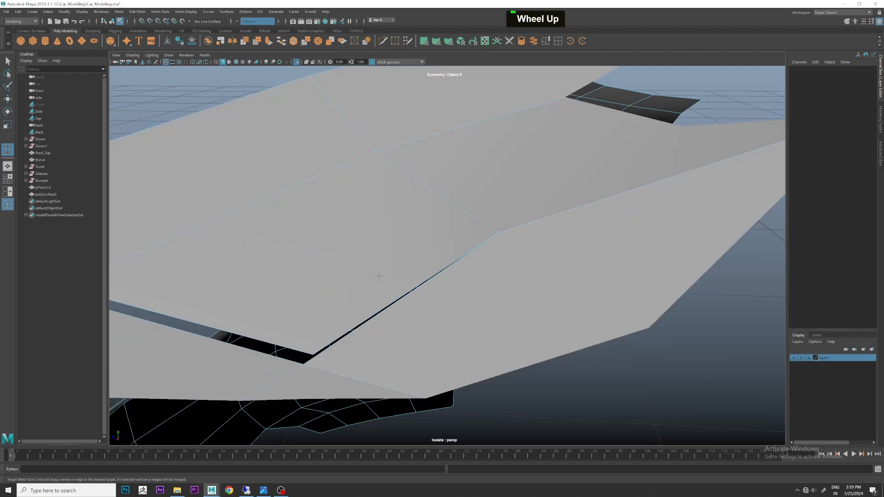
{"action": "left_click_drag", "start_coordinate": [399, 297], "coordinate": [398, 296]}
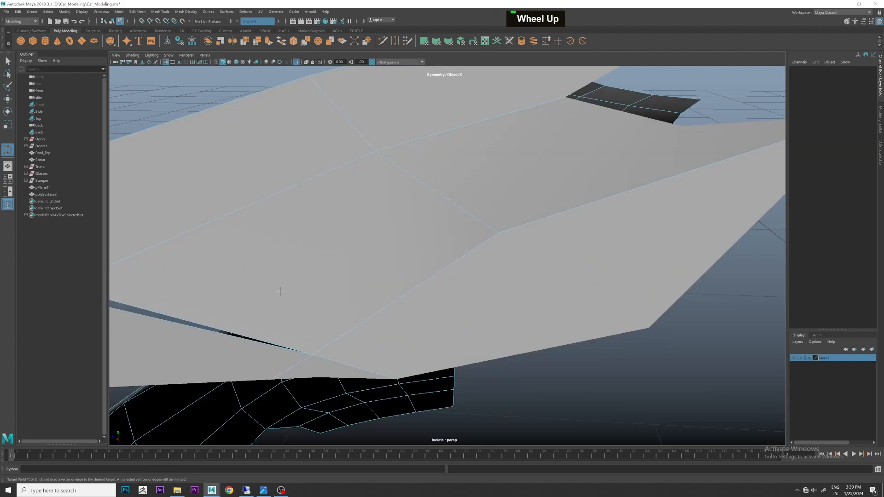
{"action": "scroll", "coordinate": [280, 291], "scroll_direction": "down", "scroll_amount": 3}
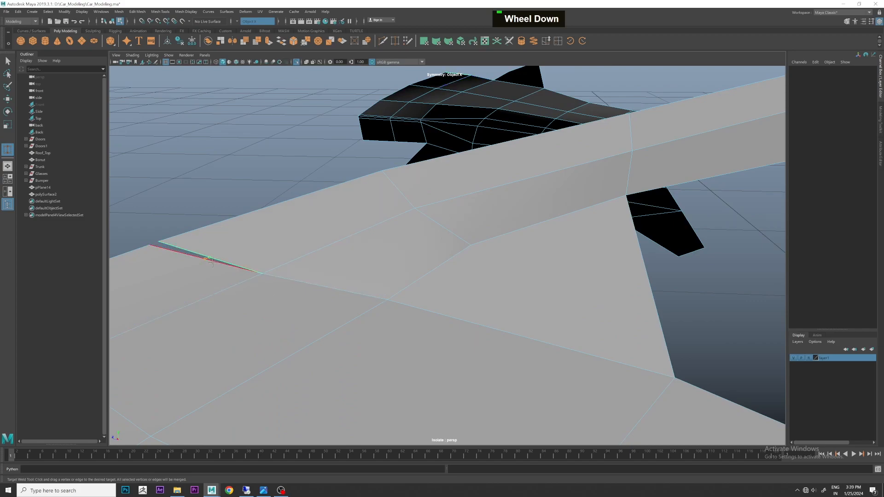
{"action": "scroll", "coordinate": [212, 261], "scroll_direction": "down", "scroll_amount": 5}
{"action": "mouse_move", "coordinate": [451, 251]}
{"action": "left_mouse_down", "text": "alt"}
{"action": "mouse_move", "coordinate": [589, 254]}
{"action": "mouse_move", "coordinate": [455, 256]}
{"action": "left_mouse_up", "text": "alt"}
{"action": "scroll", "coordinate": [455, 256], "scroll_direction": "up", "scroll_amount": 3, "text": "alt"}
{"action": "right_click_drag", "start_coordinate": [457, 255], "coordinate": [500, 225]}
- Turn symmetry off and delete the faces on the negative X half of the combined mesh
{"action": "scroll", "coordinate": [480, 250], "scroll_direction": "down", "scroll_amount": 5}
{"action": "left_click_drag", "start_coordinate": [476, 284], "coordinate": [500, 258], "text": "alt"}
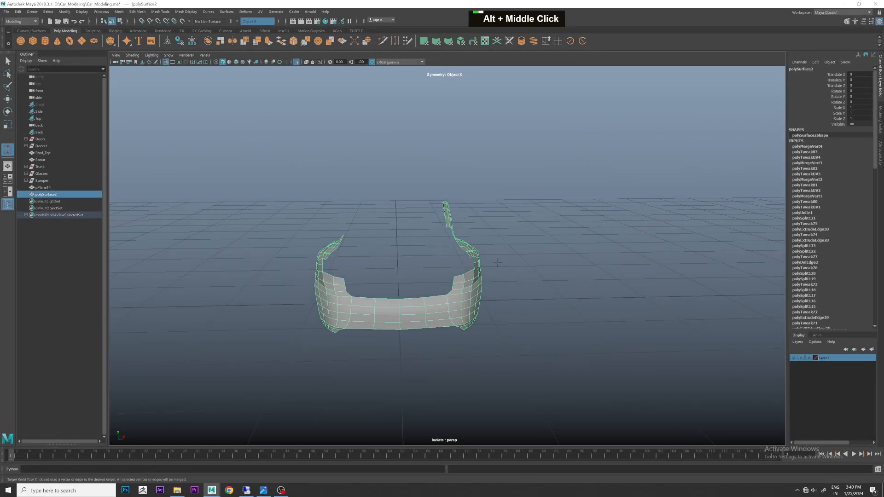
{"action": "key", "text": "w"}
{"action": "right_click_drag", "start_coordinate": [400, 302], "coordinate": [399, 317]}
{"action": "left_click_drag", "start_coordinate": [290, 210], "coordinate": [390, 365]}
{"action": "left_click", "coordinate": [238, 22]}
{"action": "left_click", "coordinate": [256, 27]}
{"action": "double_click", "coordinate": [270, 207]}
{"action": "left_click_drag", "start_coordinate": [394, 374], "coordinate": [393, 372]}
{"action": "key", "text": "Delete"}
- Apply Edit Edge Flow to the edges where the pillar strip joins the quarter panel
{"action": "right_click_drag", "start_coordinate": [453, 288], "coordinate": [522, 246]}
{"action": "left_click_drag", "start_coordinate": [522, 246], "coordinate": [460, 263], "text": "alt"}
{"action": "left_click", "coordinate": [460, 259]}
{"action": "scroll", "coordinate": [465, 245], "scroll_direction": "up", "scroll_amount": 5}
{"action": "left_click_drag", "start_coordinate": [463, 299], "coordinate": [446, 263], "text": "alt"}
{"action": "scroll", "coordinate": [445, 263], "scroll_direction": "up", "scroll_amount": 5}
{"action": "middle_click_drag", "start_coordinate": [446, 264], "coordinate": [445, 266], "text": "alt"}
{"action": "right_click_drag", "start_coordinate": [445, 266], "coordinate": [444, 256]}
{"action": "scroll", "coordinate": [445, 260], "scroll_direction": "up", "scroll_amount": 3}
{"action": "middle_click_drag", "start_coordinate": [444, 260], "coordinate": [460, 250], "text": "alt"}
{"action": "scroll", "coordinate": [483, 281], "scroll_direction": "up", "scroll_amount": 3}
{"action": "scroll", "coordinate": [453, 262], "scroll_direction": "up", "scroll_amount": 3, "text": "alt"}
{"action": "mouse_move", "coordinate": [460, 250]}
{"action": "left_mouse_down", "text": "alt"}
{"action": "mouse_move", "coordinate": [443, 256]}
{"action": "mouse_move", "coordinate": [458, 257]}
{"action": "left_mouse_up", "text": "alt"}
{"action": "scroll", "coordinate": [474, 251], "scroll_direction": "down", "scroll_amount": 3}
{"action": "middle_click_drag", "start_coordinate": [474, 252], "coordinate": [476, 252], "text": "alt"}
{"action": "mouse_move", "coordinate": [475, 252]}
{"action": "left_mouse_down", "text": "alt"}
{"action": "mouse_move", "coordinate": [481, 243]}
{"action": "mouse_move", "coordinate": [463, 250]}
{"action": "left_mouse_up", "text": "alt"}
{"action": "scroll", "coordinate": [481, 243], "scroll_direction": "down", "scroll_amount": 2}
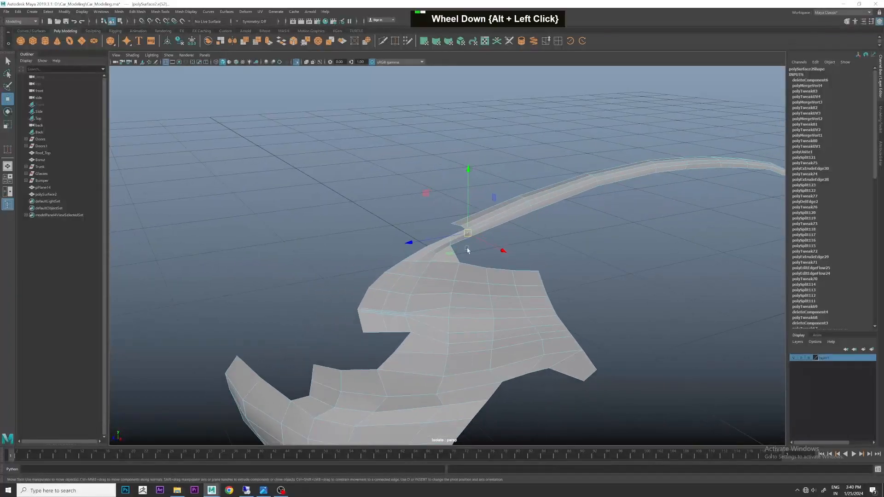
{"action": "scroll", "coordinate": [444, 253], "scroll_direction": "up", "scroll_amount": 2}
{"action": "right_click_drag", "start_coordinate": [438, 248], "coordinate": [457, 239], "text": "shift"}
- Delete the remaining half mesh's construction history and freeze its transformations
{"action": "left_click_drag", "start_coordinate": [491, 244], "coordinate": [470, 232], "text": "alt"}
{"action": "scroll", "coordinate": [532, 251], "scroll_direction": "down", "scroll_amount": 3}
{"action": "left_click", "coordinate": [487, 302]}
{"action": "scroll", "coordinate": [487, 295], "scroll_direction": "down", "scroll_amount": 3}
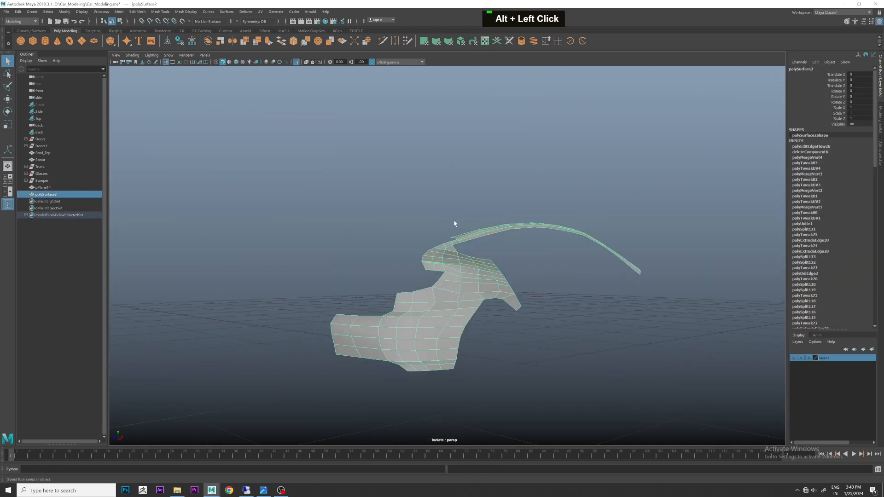
{"action": "double_click", "coordinate": [179, 42]}
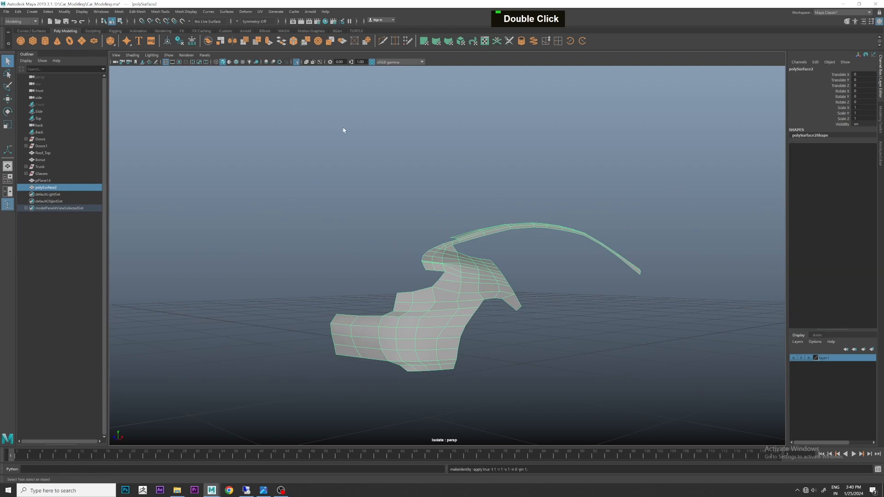
{"action": "scroll", "coordinate": [343, 131], "scroll_direction": "down", "scroll_amount": 2}
- Isolate the half mesh in the top view and snap its pivot to the grid on the car's centre line
{"action": "key", "text": "w"}
{"action": "key", "text": "space"}
{"action": "key", "text": "space"}
{"action": "scroll", "coordinate": [379, 163], "scroll_direction": "down", "scroll_amount": 10}
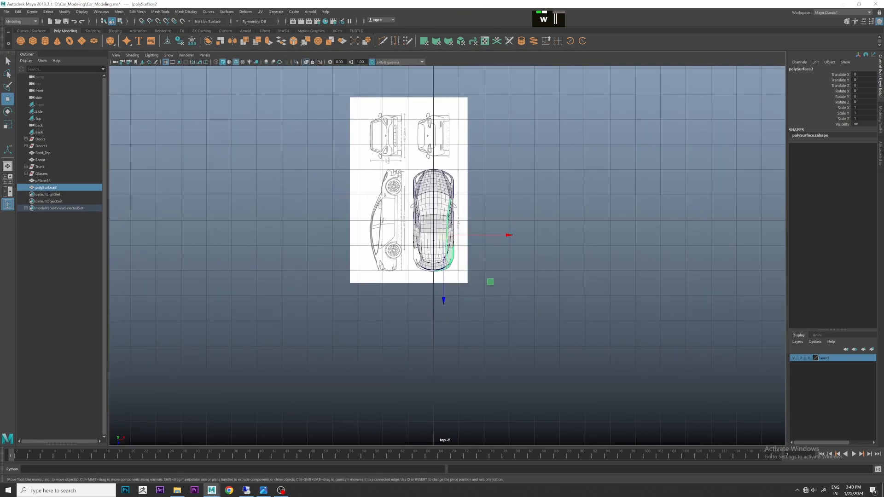
{"action": "key", "text": "ctrl+1"}
{"action": "scroll", "coordinate": [469, 223], "scroll_direction": "up", "scroll_amount": 6}
{"action": "scroll", "coordinate": [476, 211], "scroll_direction": "up", "scroll_amount": 2}
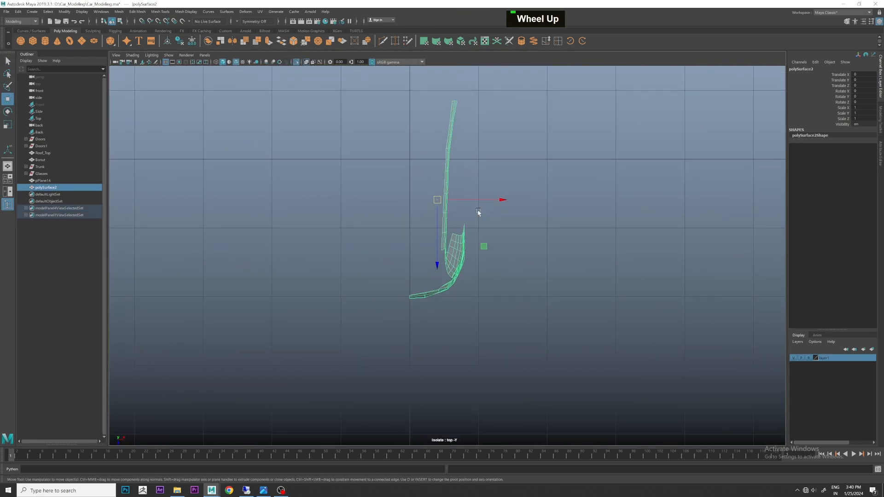
{"action": "key", "text": "d"}
{"action": "key", "text": "x"}
{"action": "left_click_drag", "start_coordinate": [500, 200], "coordinate": [434, 200]}
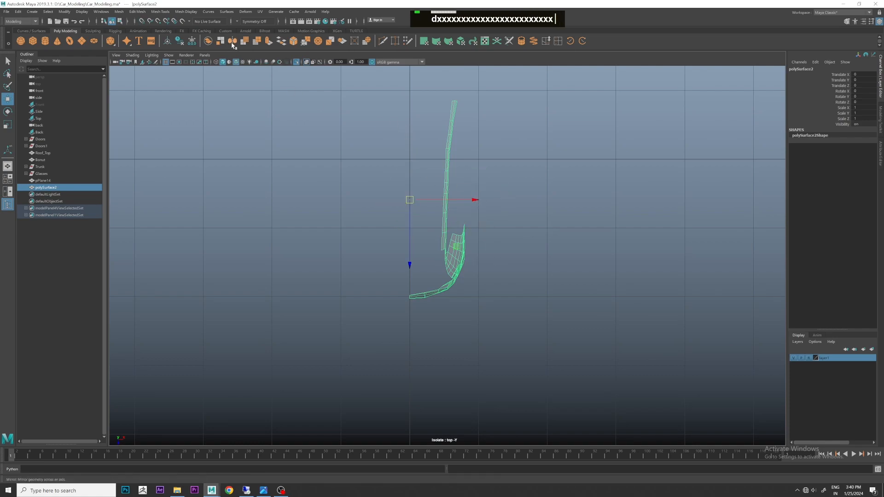
- Reset the Mirror options and mirror the half mesh across the world X axis, merging the border vertices
{"action": "double_click", "coordinate": [233, 45]}
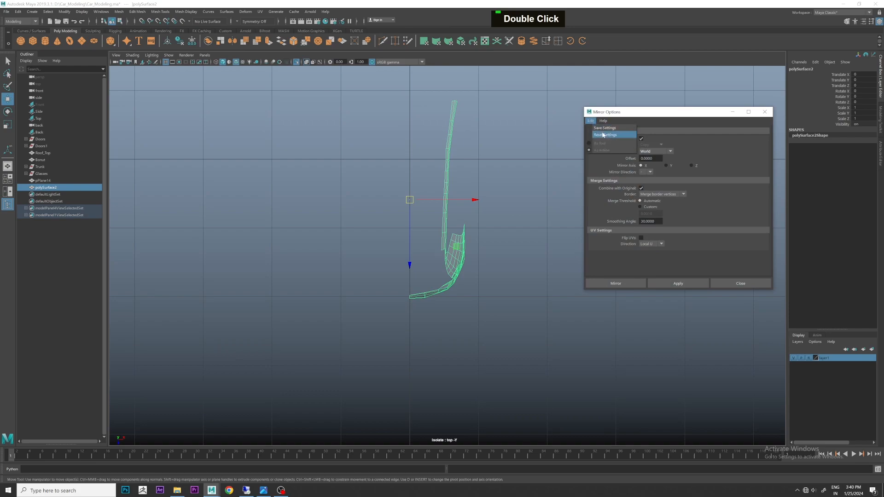
{"action": "left_click", "coordinate": [616, 283]}
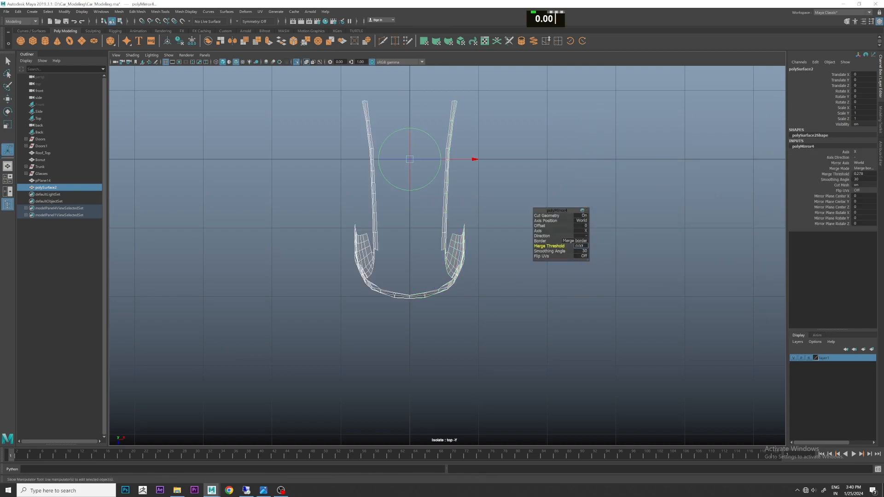
{"action": "left_click", "coordinate": [641, 191]}
- Show the whole car again in the perspective view by ending the isolation of the mirrored mesh
{"action": "key", "text": "space"}
{"action": "key", "text": "space"}
{"action": "scroll", "coordinate": [585, 253], "scroll_direction": "down", "scroll_amount": 2}
{"action": "mouse_move", "coordinate": [586, 252]}
{"action": "left_mouse_down", "text": "alt"}
{"action": "mouse_move", "coordinate": [620, 256]}
{"action": "mouse_move", "coordinate": [501, 252]}
{"action": "mouse_move", "coordinate": [593, 257]}
{"action": "left_mouse_up", "text": "alt"}
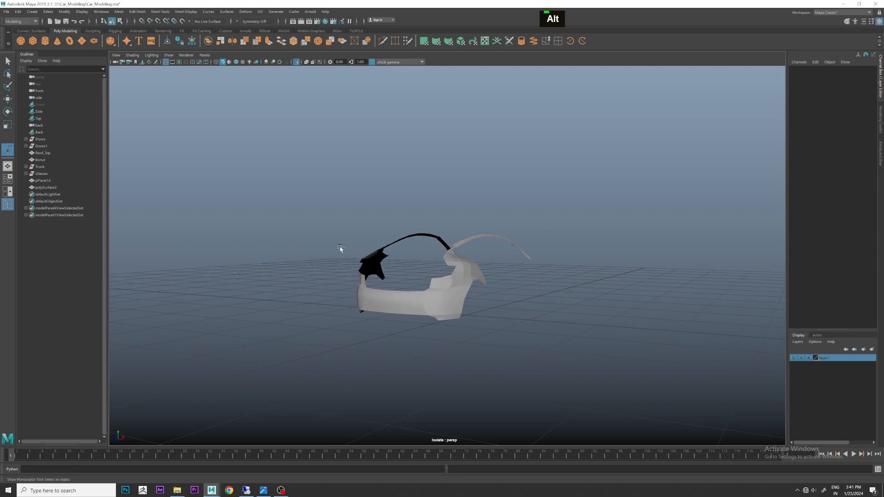
{"action": "key", "text": "ctrl+1"}
{"action": "scroll", "coordinate": [340, 249], "scroll_direction": "up", "scroll_amount": 3}
{"action": "left_click_drag", "start_coordinate": [340, 248], "coordinate": [518, 263], "text": "alt"}
{"action": "scroll", "coordinate": [469, 260], "scroll_direction": "down", "scroll_amount": 3}
{"action": "scroll", "coordinate": [488, 272], "scroll_direction": "up", "scroll_amount": 2, "text": "alt"}
{"action": "scroll", "coordinate": [548, 267], "scroll_direction": "down", "scroll_amount": 2}
{"action": "scroll", "coordinate": [486, 265], "scroll_direction": "down", "scroll_amount": 2}
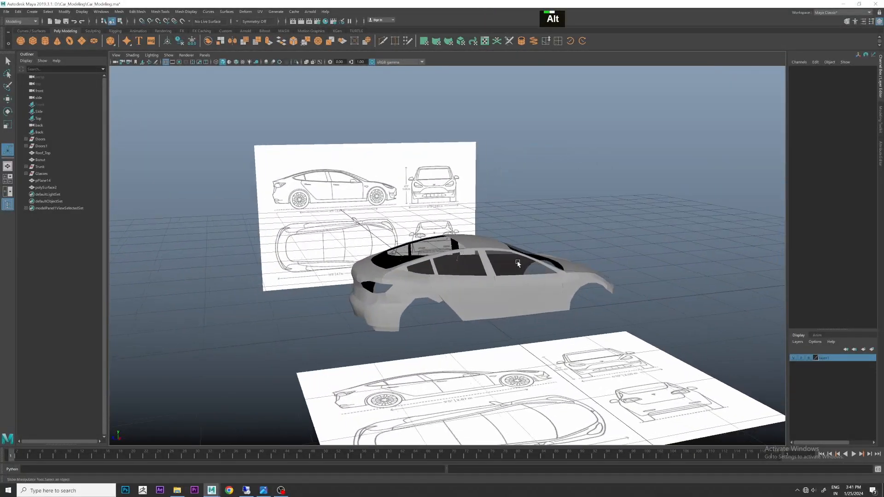
- Move the quarter panel's lower tip edge sideways to line it up with the rear door's surface
{"action": "scroll", "coordinate": [518, 263], "scroll_direction": "up", "scroll_amount": 3}
{"action": "scroll", "coordinate": [465, 292], "scroll_direction": "up", "scroll_amount": 3, "text": "alt"}
{"action": "left_click", "coordinate": [465, 294]}
{"action": "left_click_drag", "start_coordinate": [465, 293], "coordinate": [477, 223], "text": "alt"}
{"action": "middle_click_drag", "start_coordinate": [476, 224], "coordinate": [459, 239], "text": "alt"}
{"action": "right_click_drag", "start_coordinate": [460, 239], "coordinate": [459, 220]}
{"action": "left_click_drag", "start_coordinate": [465, 244], "coordinate": [543, 271], "text": "alt"}
{"action": "middle_click_drag", "start_coordinate": [543, 272], "coordinate": [589, 277], "text": "alt"}
{"action": "key", "text": "w"}
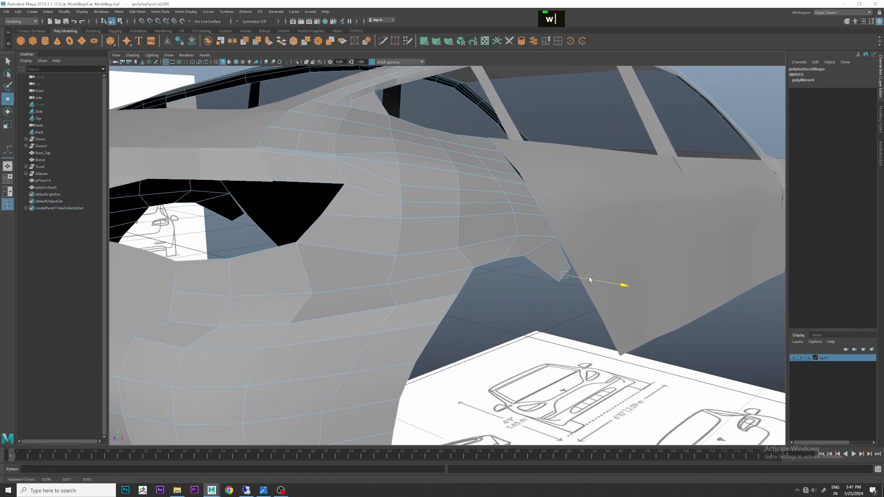
{"action": "scroll", "coordinate": [592, 277], "scroll_direction": "down", "scroll_amount": 5}
{"action": "left_click_drag", "start_coordinate": [592, 277], "coordinate": [520, 271], "text": "alt"}
{"action": "right_click_drag", "start_coordinate": [399, 243], "coordinate": [428, 225]}
{"action": "left_click", "coordinate": [631, 174]}
- Move the quarter panel's upper rear wheel arch vertex onto the blueprint's arch line in the side view
{"action": "left_click_drag", "start_coordinate": [656, 200], "coordinate": [428, 221], "text": "alt"}
{"action": "scroll", "coordinate": [428, 221], "scroll_direction": "up", "scroll_amount": 2}
{"action": "middle_click_drag", "start_coordinate": [339, 255], "coordinate": [357, 252], "text": "alt"}
{"action": "left_click", "coordinate": [357, 252]}
{"action": "key", "text": "space"}
{"action": "key", "text": "space"}
{"action": "middle_click_drag", "start_coordinate": [543, 308], "coordinate": [320, 250], "text": "alt"}
{"action": "middle_click_drag", "start_coordinate": [267, 243], "coordinate": [352, 235], "text": "alt"}
{"action": "right_click_drag", "start_coordinate": [351, 234], "coordinate": [307, 227]}
{"action": "left_click", "coordinate": [271, 198]}
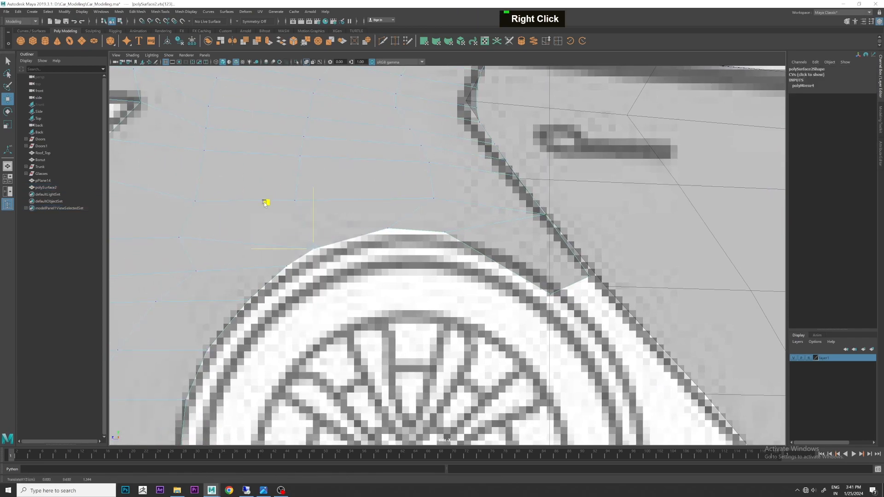
- Adjust the vertices along the top and rear of the wheel arch to follow the blueprint's arch curve
{"action": "left_click", "coordinate": [388, 230]}
{"action": "middle_click_drag", "start_coordinate": [341, 185], "coordinate": [348, 198]}
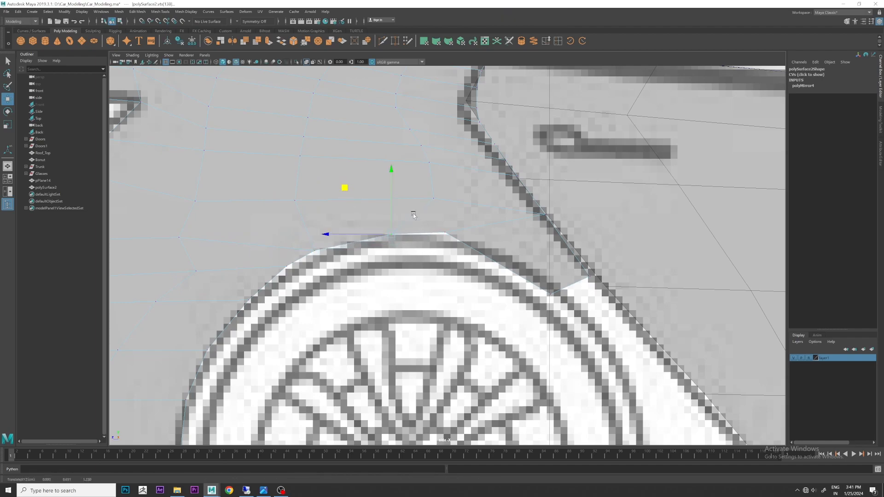
{"action": "middle_click_drag", "start_coordinate": [400, 187], "coordinate": [428, 199]}
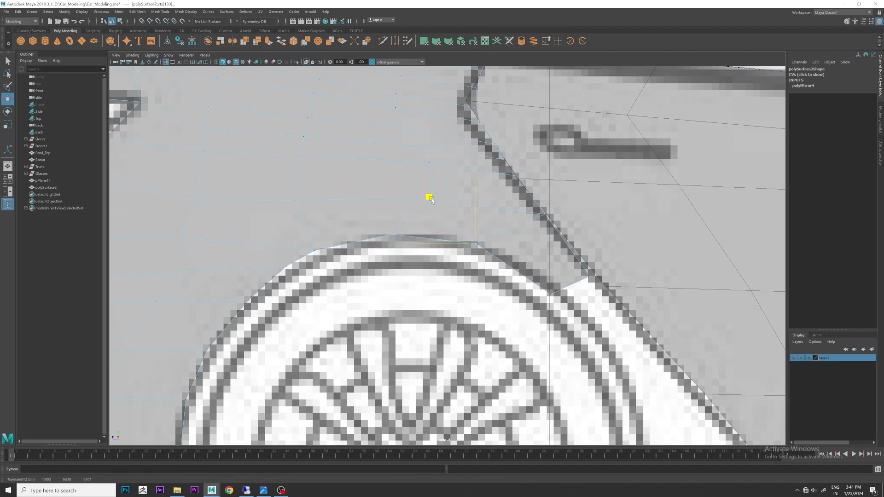
{"action": "middle_click_drag", "start_coordinate": [358, 196], "coordinate": [351, 192]}
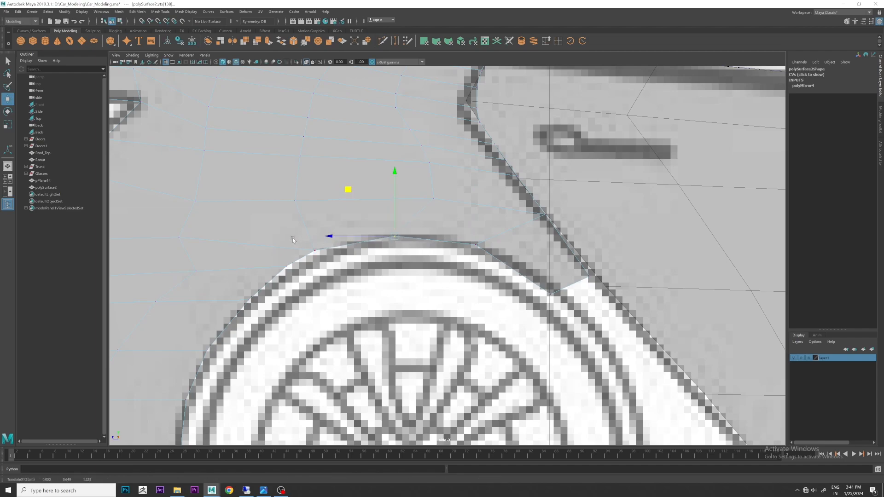
{"action": "middle_click_drag", "start_coordinate": [280, 214], "coordinate": [275, 205]}
{"action": "left_click", "coordinate": [276, 266]}
{"action": "left_click_drag", "start_coordinate": [240, 221], "coordinate": [240, 222]}
- Move the quarter panel's two lower tip vertices onto the rear door's edge and the wheel arch line
{"action": "middle_click_drag", "start_coordinate": [581, 285], "coordinate": [511, 249], "text": "alt"}
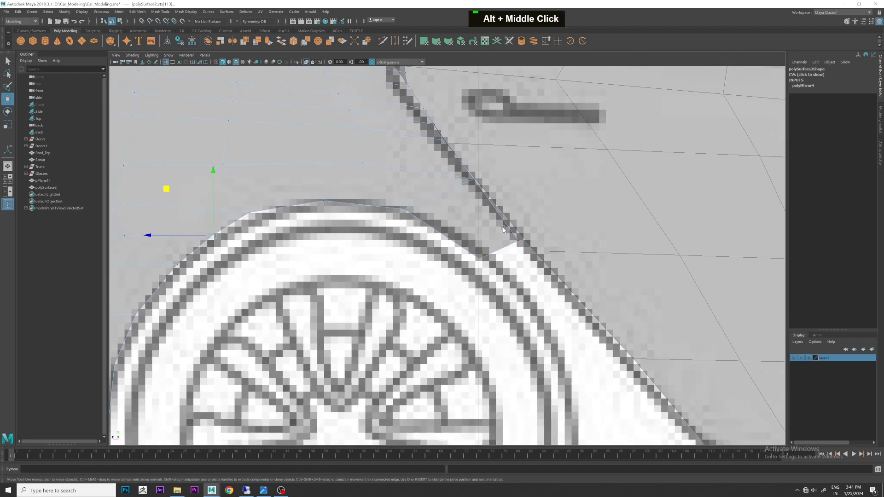
{"action": "middle_click_drag", "start_coordinate": [472, 195], "coordinate": [476, 193]}
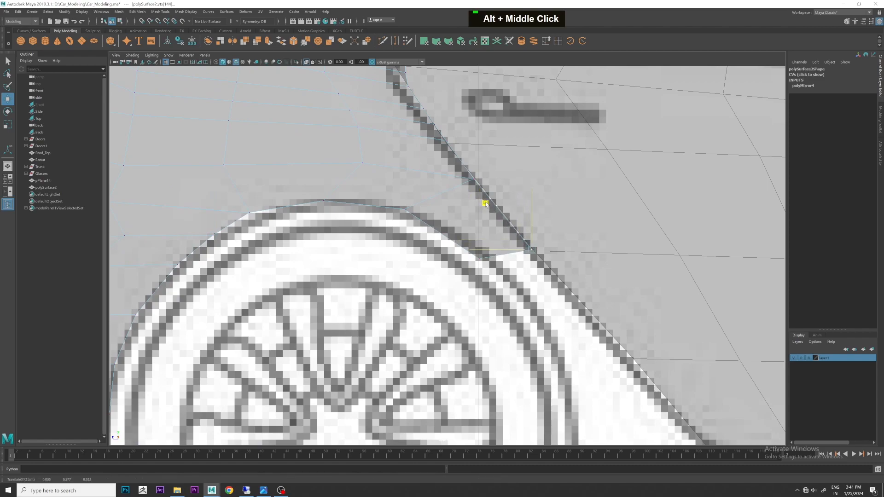
{"action": "left_click", "coordinate": [482, 257]}
{"action": "left_click_drag", "start_coordinate": [438, 213], "coordinate": [439, 216]}
- Extrude the quarter panel's lower tip edge down behind the rear wheel to the blueprint's sill line
{"action": "scroll", "coordinate": [542, 236], "scroll_direction": "up", "scroll_amount": 10}
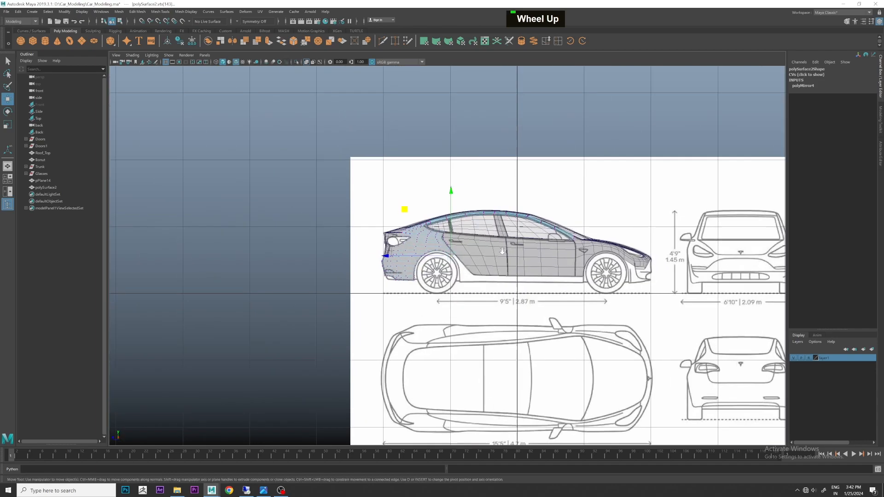
{"action": "scroll", "coordinate": [461, 265], "scroll_direction": "up", "scroll_amount": 4}
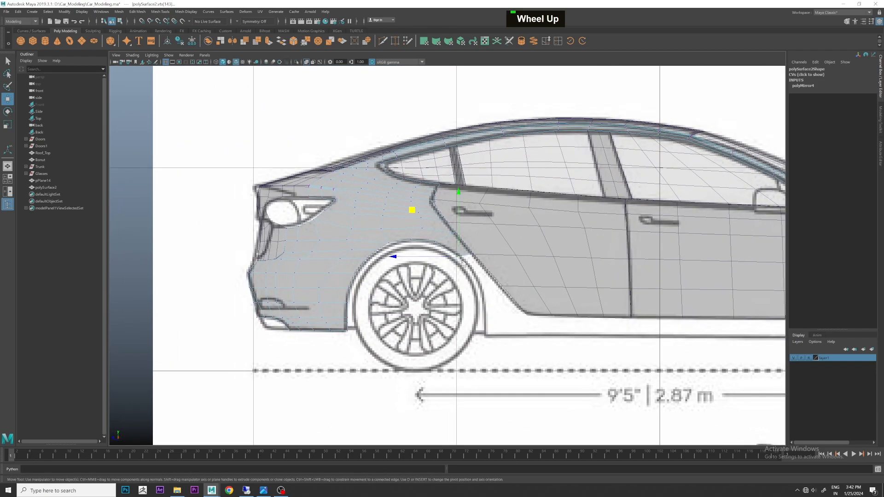
{"action": "scroll", "coordinate": [458, 230], "scroll_direction": "up", "scroll_amount": 5}
{"action": "left_click", "coordinate": [438, 215], "text": "shift"}
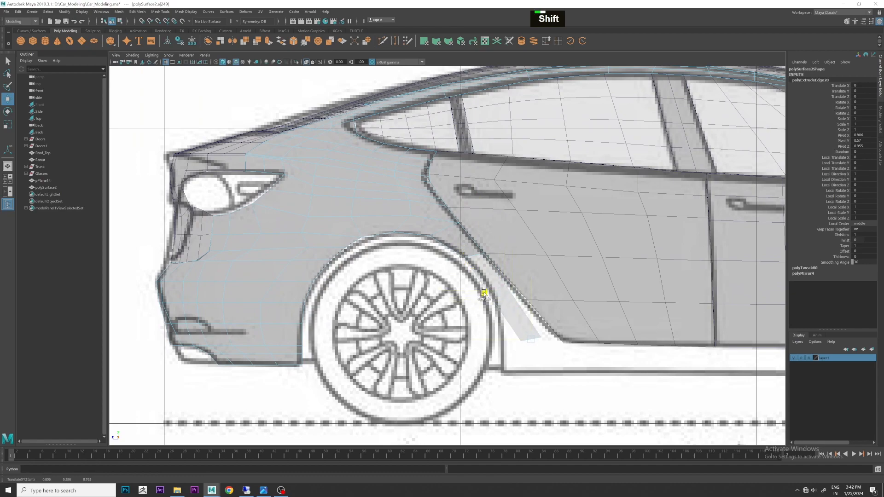
{"action": "left_click_drag", "start_coordinate": [483, 292], "coordinate": [473, 321], "text": "shift"}
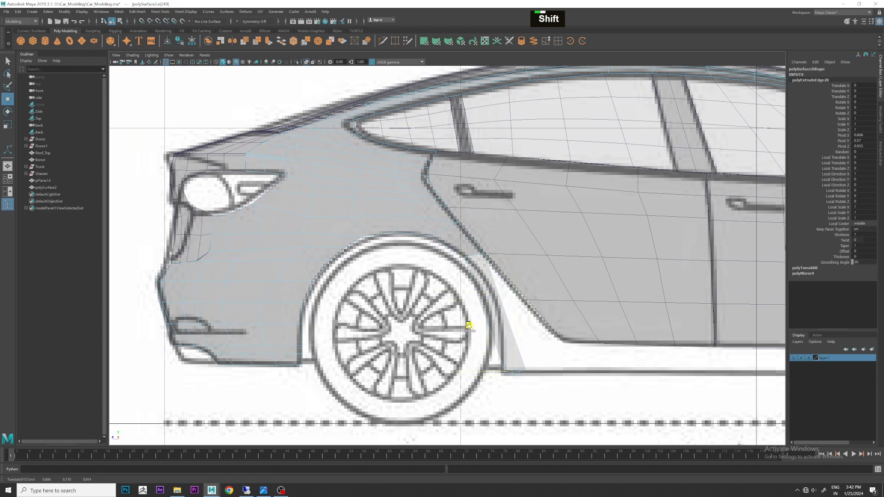
- Insert an edge loop across the middle of the extruded tip and move it between the wheel arch line and the door edge
{"action": "scroll", "coordinate": [468, 325], "scroll_direction": "up", "scroll_amount": 2}
{"action": "middle_click_drag", "start_coordinate": [474, 341], "coordinate": [306, 307], "text": "alt"}
{"action": "scroll", "coordinate": [306, 307], "scroll_direction": "up", "scroll_amount": 3, "text": "alt"}
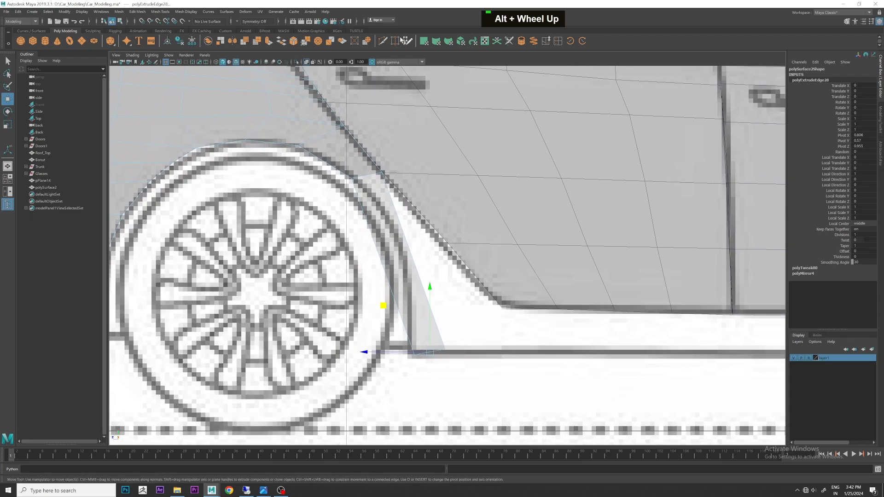
{"action": "left_click", "coordinate": [405, 40]}
{"action": "middle_click", "coordinate": [428, 251], "text": "ctrl"}
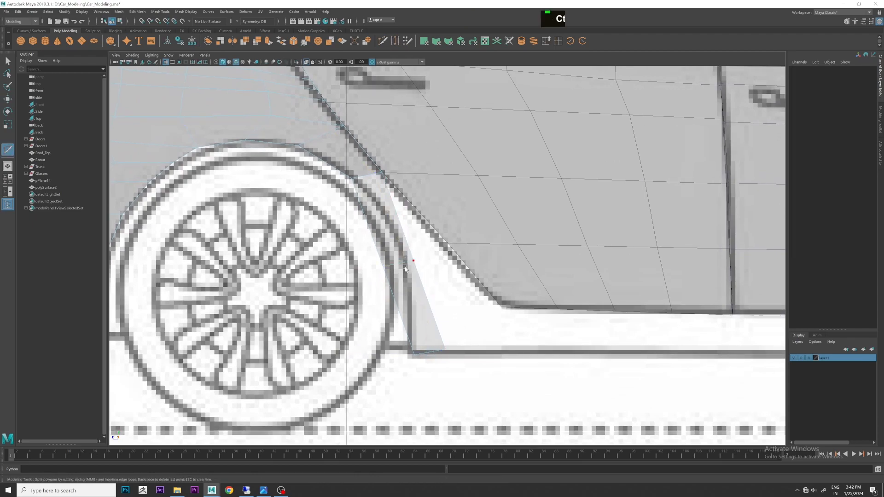
{"action": "key", "text": "e"}
{"action": "key", "text": "w"}
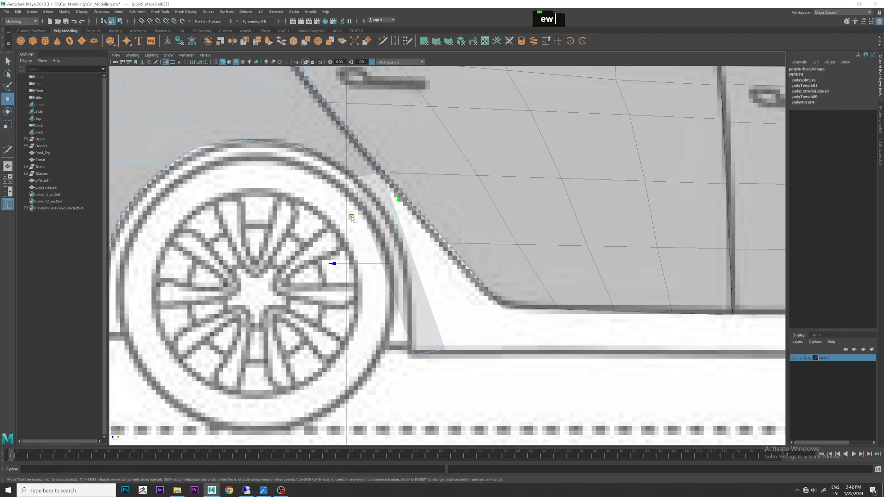
{"action": "left_click_drag", "start_coordinate": [350, 215], "coordinate": [378, 203]}
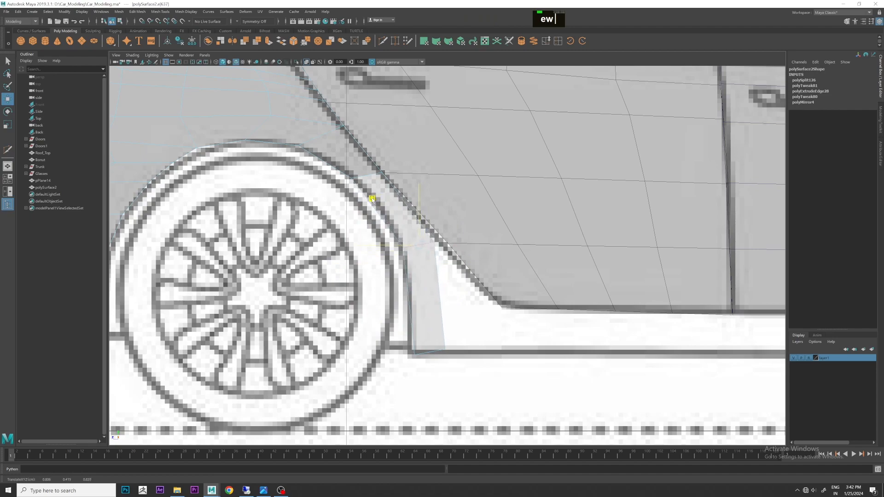
- Move the extruded tip's upper and middle cross edges sideways in perspective to line up with the rear door's surface
{"action": "key", "text": "space"}
{"action": "key", "text": "space"}
{"action": "left_click_drag", "start_coordinate": [524, 211], "coordinate": [501, 219], "text": "alt"}
{"action": "middle_click_drag", "start_coordinate": [501, 219], "coordinate": [518, 219], "text": "alt"}
{"action": "scroll", "coordinate": [522, 222], "scroll_direction": "up", "scroll_amount": 2, "text": "alt"}
{"action": "scroll", "coordinate": [448, 253], "scroll_direction": "up", "scroll_amount": 2, "text": "alt"}
{"action": "scroll", "coordinate": [381, 286], "scroll_direction": "up", "scroll_amount": 2}
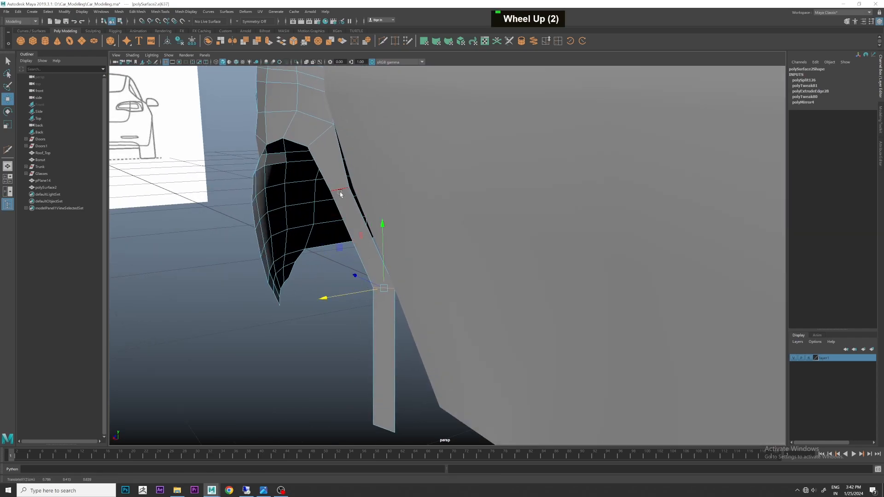
{"action": "left_click", "coordinate": [341, 194]}
{"action": "left_click_drag", "start_coordinate": [500, 231], "coordinate": [570, 241], "text": "alt"}
{"action": "scroll", "coordinate": [571, 241], "scroll_direction": "up", "scroll_amount": 1, "text": "alt"}
{"action": "scroll", "coordinate": [570, 241], "scroll_direction": "up", "scroll_amount": 1, "text": "alt"}
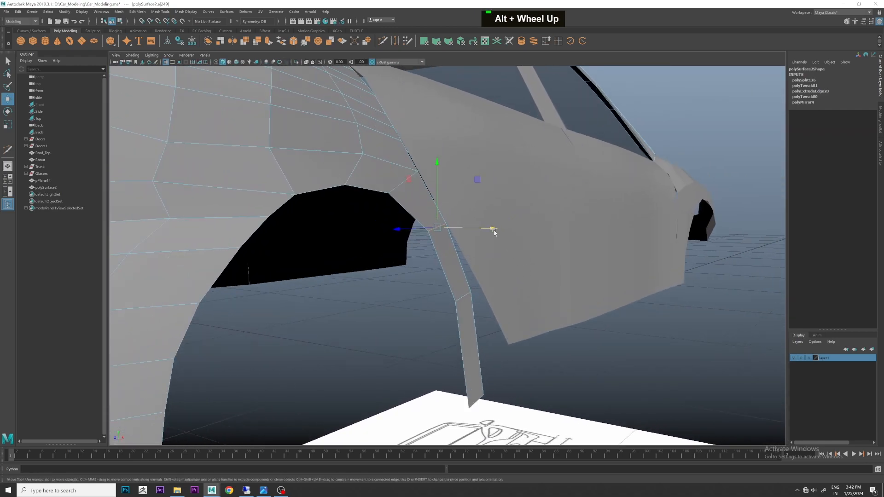
{"action": "left_click", "coordinate": [467, 297]}
{"action": "left_click_drag", "start_coordinate": [504, 301], "coordinate": [517, 303]}
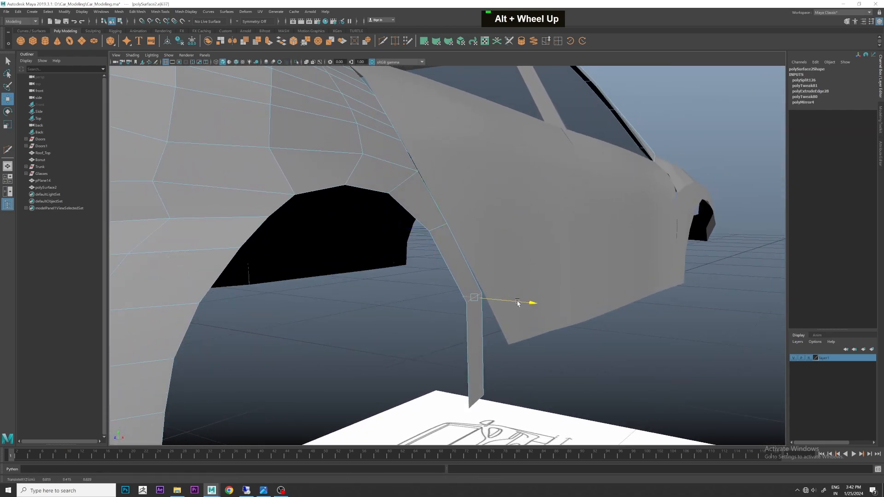
{"action": "left_click_drag", "start_coordinate": [605, 289], "coordinate": [560, 282], "text": "alt"}
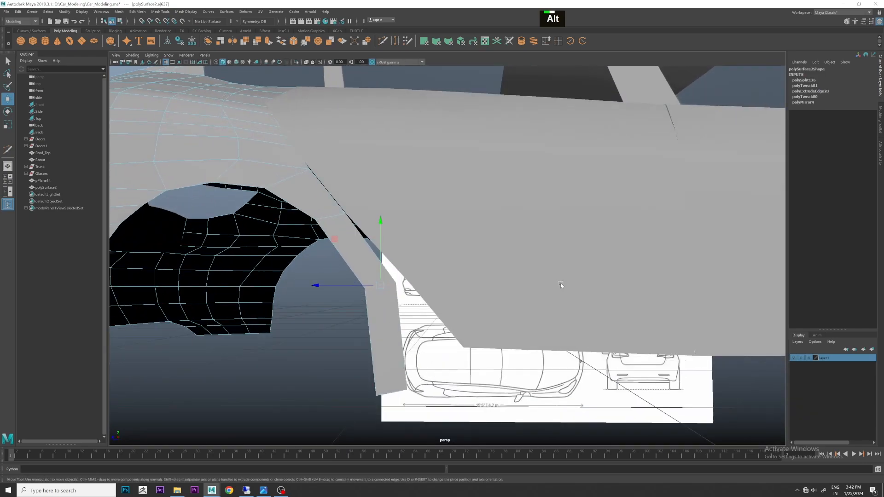
- Move the middle loop's door-side vertex onto the rear door's slanted edge in the side view
{"action": "key", "text": "space"}
{"action": "key", "text": "space"}
{"action": "scroll", "coordinate": [436, 251], "scroll_direction": "up", "scroll_amount": 3}
{"action": "right_click_drag", "start_coordinate": [402, 238], "coordinate": [391, 239]}
{"action": "scroll", "coordinate": [402, 238], "scroll_direction": "up", "scroll_amount": 2}
{"action": "middle_click_drag", "start_coordinate": [409, 226], "coordinate": [427, 270], "text": "alt"}
{"action": "scroll", "coordinate": [427, 270], "scroll_direction": "up", "scroll_amount": 2}
{"action": "left_click", "coordinate": [453, 282]}
{"action": "left_click_drag", "start_coordinate": [402, 239], "coordinate": [420, 240]}
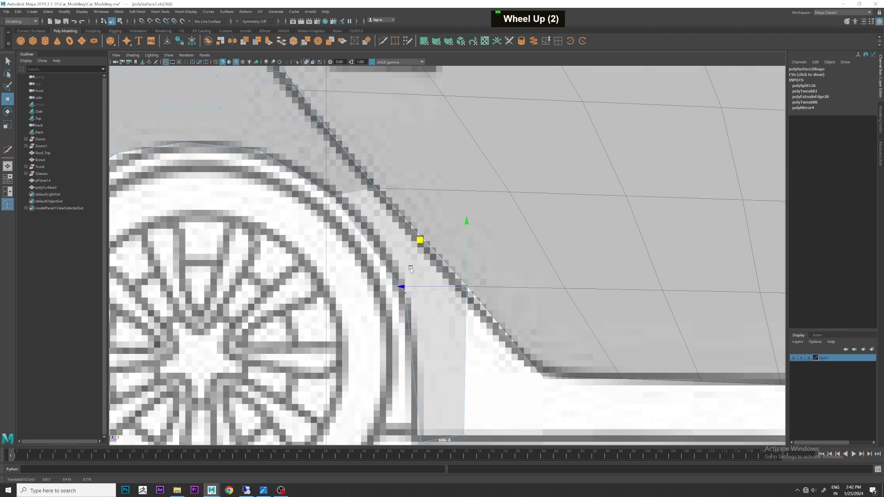
- Shift the strip's door-side and lower vertices sideways in perspective so the strip sits flush with the rear door
{"action": "key", "text": "space"}
{"action": "key", "text": "space"}
{"action": "left_click_drag", "start_coordinate": [545, 228], "coordinate": [490, 248], "text": "alt"}
{"action": "scroll", "coordinate": [385, 298], "scroll_direction": "up", "scroll_amount": 2, "text": "alt"}
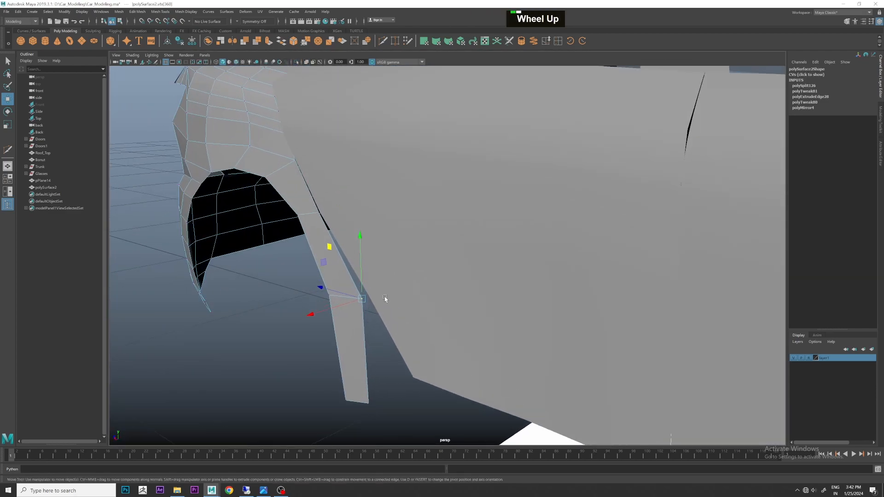
{"action": "scroll", "coordinate": [386, 298], "scroll_direction": "up", "scroll_amount": 1}
{"action": "left_click_drag", "start_coordinate": [329, 315], "coordinate": [328, 315]}
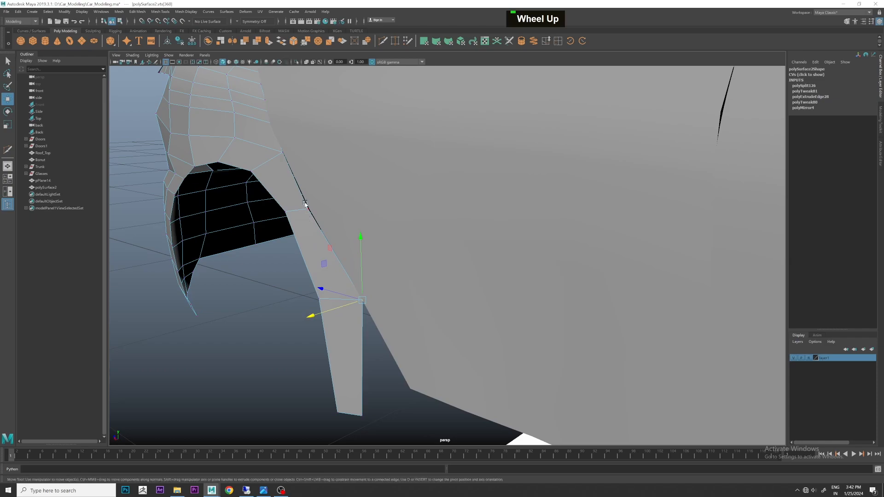
{"action": "left_click_drag", "start_coordinate": [299, 212], "coordinate": [489, 260], "text": "alt"}
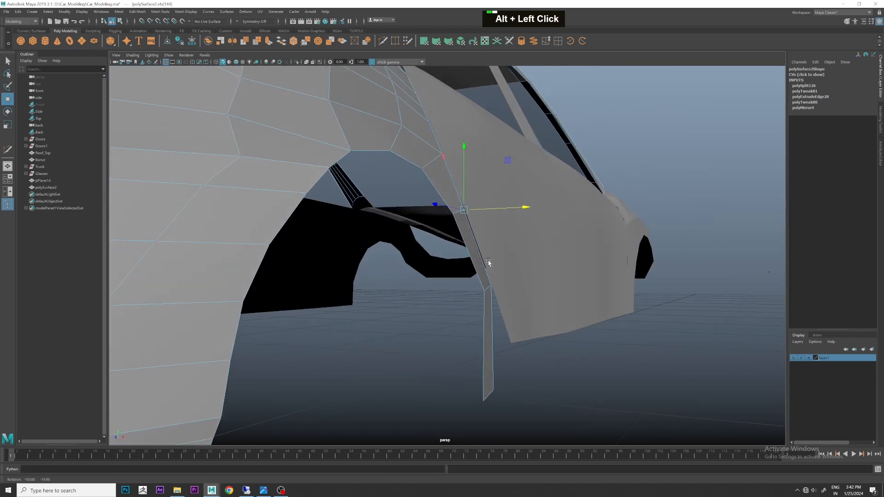
{"action": "middle_click_drag", "start_coordinate": [499, 280], "coordinate": [490, 308], "text": "alt"}
- Place the strip's lower vertices at the door's bottom corner and on the wheel arch line, and refine the arch-side vertex above
{"action": "key", "text": "space"}
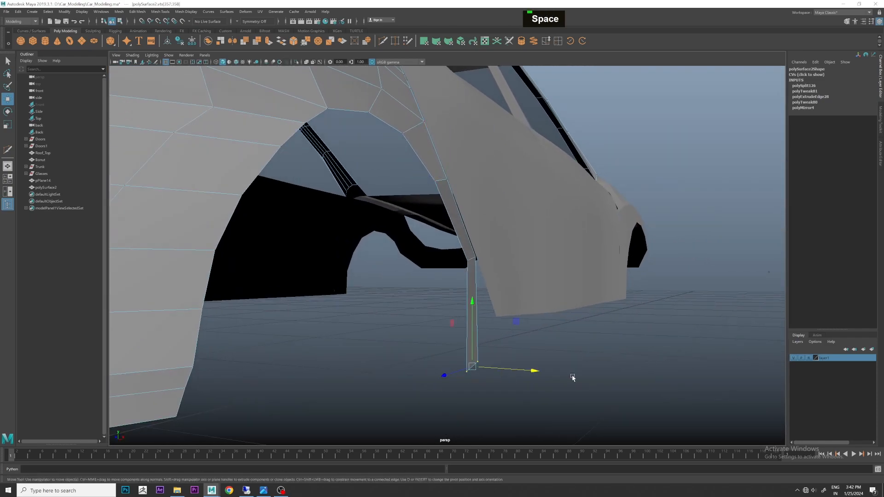
{"action": "key", "text": "space"}
{"action": "middle_click_drag", "start_coordinate": [610, 376], "coordinate": [485, 279], "text": "alt"}
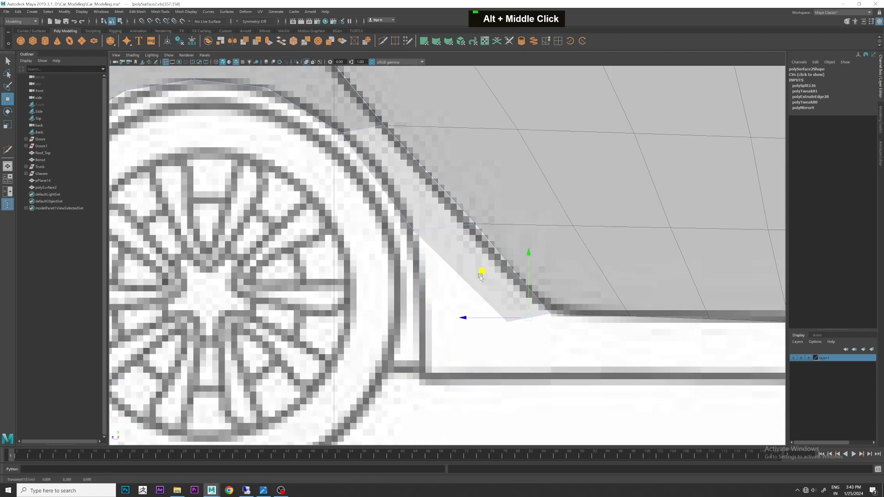
{"action": "right_click", "coordinate": [476, 294]}
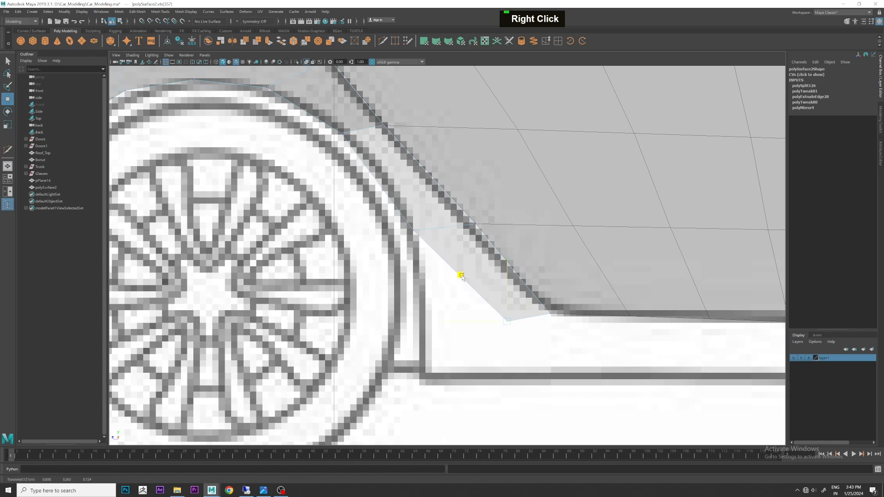
{"action": "middle_click_drag", "start_coordinate": [460, 273], "coordinate": [389, 265]}
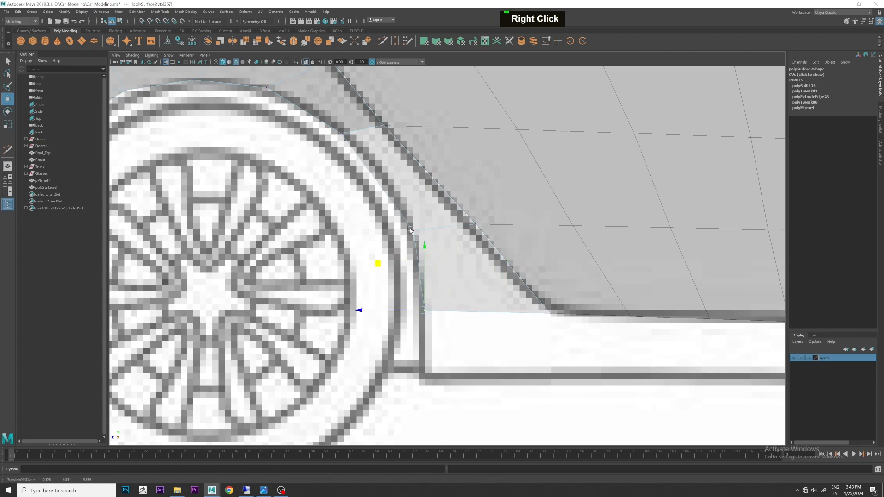
{"action": "middle_click_drag", "start_coordinate": [401, 212], "coordinate": [412, 233], "text": "alt"}
{"action": "middle_click_drag", "start_coordinate": [376, 200], "coordinate": [378, 206]}
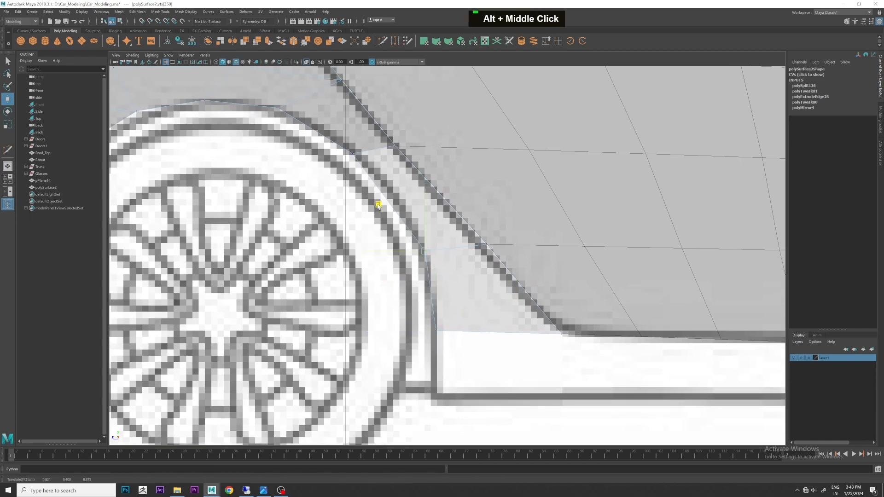
- Extrude the strip's bottom edge down to the blueprint's sill line
{"action": "middle_click_drag", "start_coordinate": [528, 316], "coordinate": [506, 293], "text": "alt"}
{"action": "right_click_drag", "start_coordinate": [494, 318], "coordinate": [483, 295]}
{"action": "left_click_drag", "start_coordinate": [475, 256], "coordinate": [488, 322], "text": "shift"}
{"action": "left_click", "coordinate": [539, 330]}
- Extrude the front edge of the new sill section forward beneath the doors
{"action": "key", "text": "space"}
{"action": "key", "text": "space"}
{"action": "key", "text": "space"}
{"action": "left_click_drag", "start_coordinate": [620, 210], "coordinate": [521, 274], "text": "alt"}
{"action": "scroll", "coordinate": [520, 274], "scroll_direction": "down", "scroll_amount": 2}
{"action": "scroll", "coordinate": [413, 347], "scroll_direction": "up", "scroll_amount": 2}
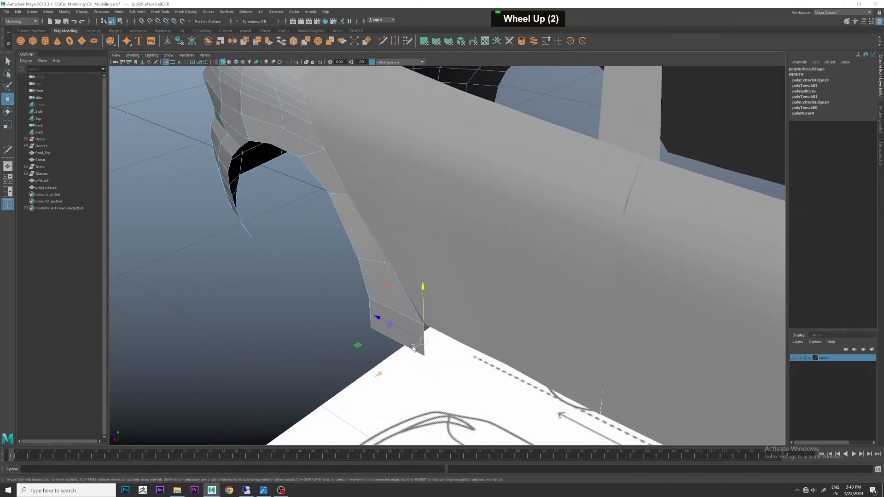
{"action": "scroll", "coordinate": [412, 349], "scroll_direction": "down", "scroll_amount": 2}
{"action": "scroll", "coordinate": [413, 348], "scroll_direction": "down", "scroll_amount": 2, "text": "alt"}
{"action": "left_click_drag", "start_coordinate": [413, 349], "coordinate": [479, 302], "text": "alt"}
{"action": "scroll", "coordinate": [479, 302], "scroll_direction": "up", "scroll_amount": 3}
{"action": "left_click_drag", "start_coordinate": [417, 294], "coordinate": [637, 318], "text": "shift"}
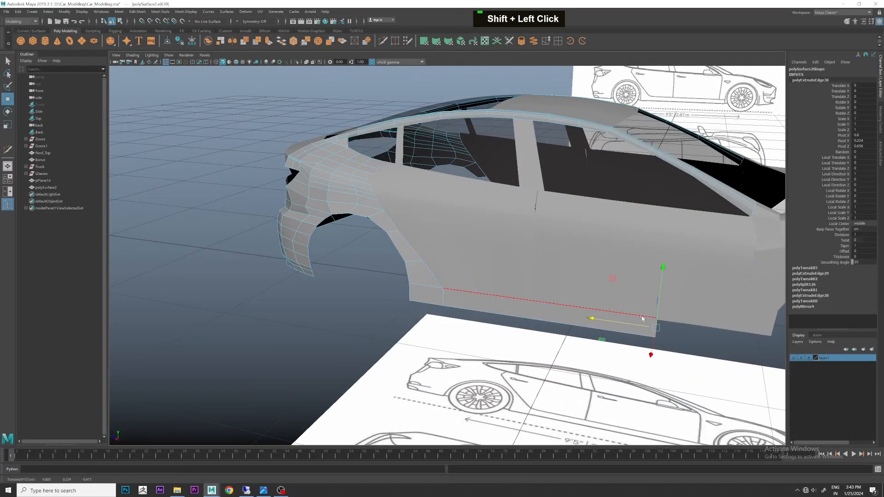
- Extend the sill's front end to the front wheel arch and align its end vertices with the blueprint's sill outline
{"action": "key", "text": "space"}
{"action": "key", "text": "space"}
{"action": "scroll", "coordinate": [680, 309], "scroll_direction": "down", "scroll_amount": 3}
{"action": "scroll", "coordinate": [656, 300], "scroll_direction": "up", "scroll_amount": 3}
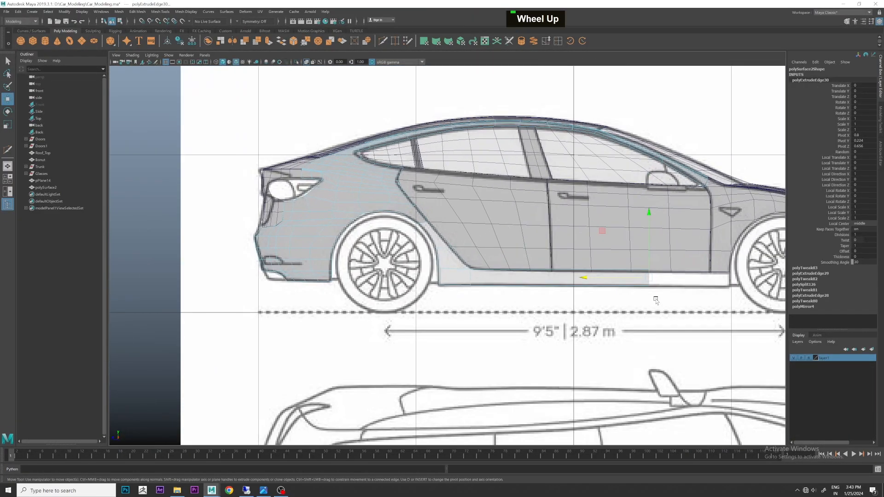
{"action": "middle_click_drag", "start_coordinate": [656, 300], "coordinate": [456, 285], "text": "alt"}
{"action": "scroll", "coordinate": [399, 279], "scroll_direction": "up", "scroll_amount": 4}
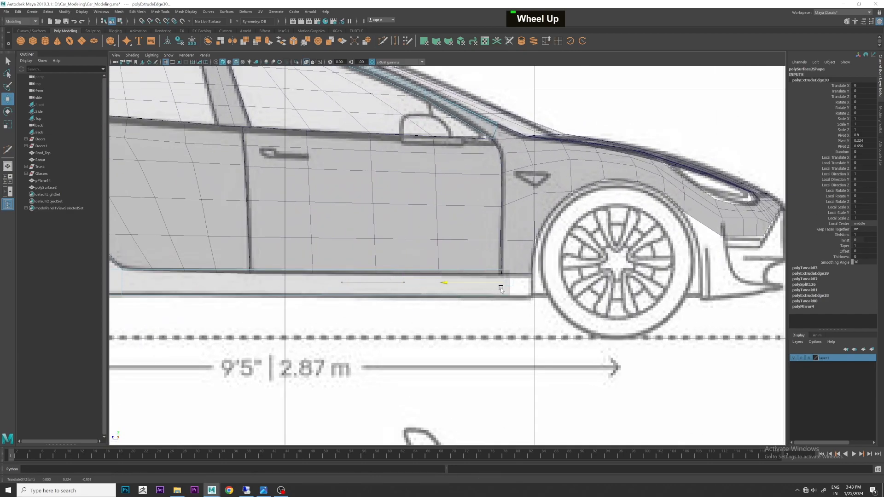
{"action": "scroll", "coordinate": [516, 289], "scroll_direction": "up", "scroll_amount": 1, "text": "alt"}
{"action": "scroll", "coordinate": [479, 276], "scroll_direction": "up", "scroll_amount": 2}
{"action": "right_click_drag", "start_coordinate": [465, 286], "coordinate": [438, 280]}
{"action": "mouse_move", "coordinate": [472, 269]}
{"action": "left_mouse_down"}
{"action": "mouse_move", "coordinate": [486, 278]}
{"action": "mouse_move", "coordinate": [479, 253]}
{"action": "mouse_move", "coordinate": [479, 260]}
{"action": "left_mouse_up"}
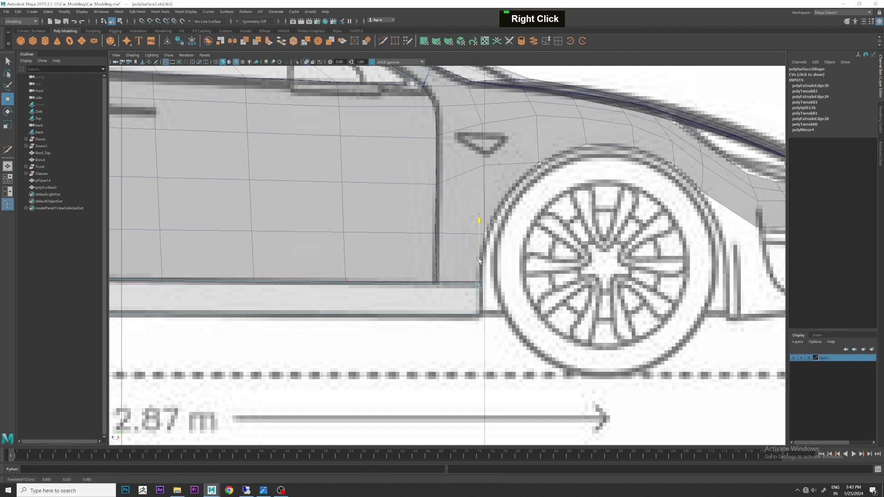
{"action": "scroll", "coordinate": [479, 258], "scroll_direction": "up", "scroll_amount": 5}
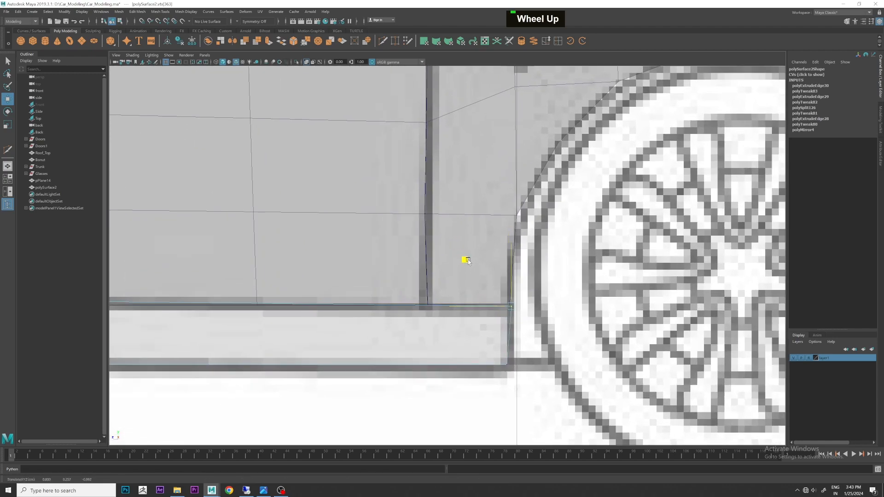
- Insert vertical edge loops along the sill strip, lined up with the vertical edges of the front and rear doors
{"action": "middle_click_drag", "start_coordinate": [441, 319], "coordinate": [621, 314], "text": "alt"}
{"action": "scroll", "coordinate": [621, 313], "scroll_direction": "down", "scroll_amount": 14}
{"action": "scroll", "coordinate": [449, 274], "scroll_direction": "up", "scroll_amount": 6}
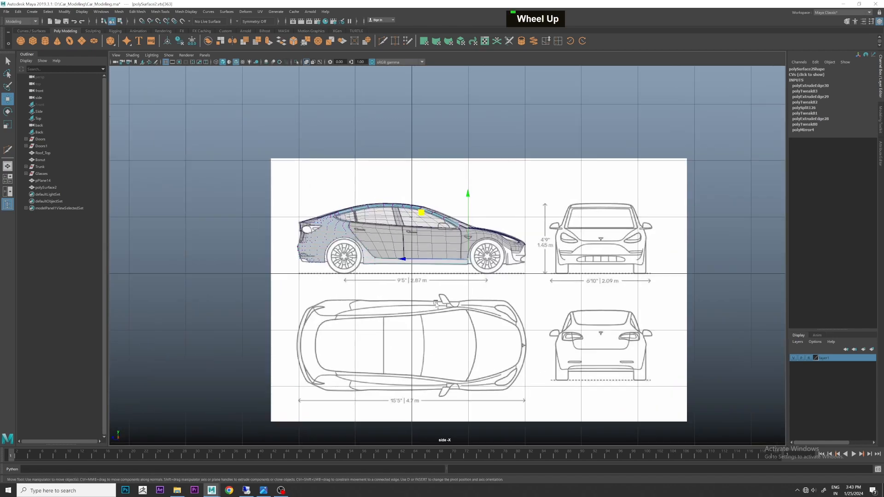
{"action": "middle_click_drag", "start_coordinate": [384, 284], "coordinate": [481, 278], "text": "alt"}
{"action": "scroll", "coordinate": [407, 255], "scroll_direction": "up", "scroll_amount": 3}
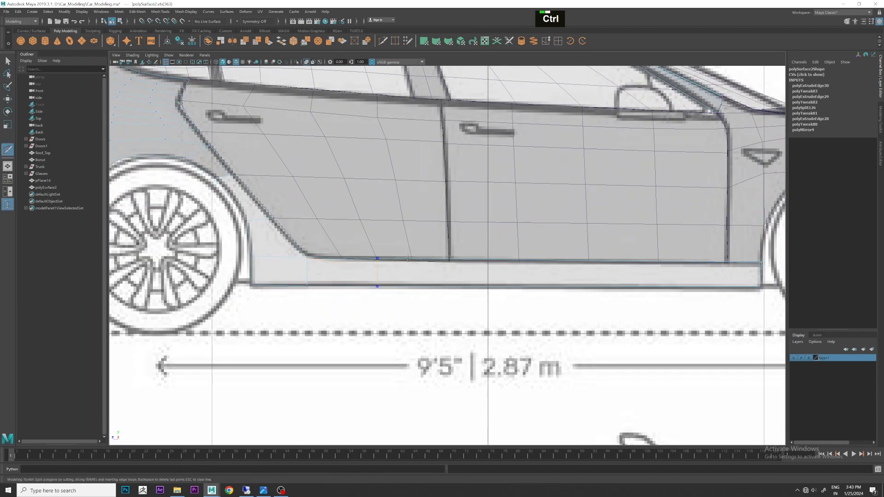
{"action": "left_click", "coordinate": [519, 262], "text": "ctrl"}
{"action": "left_click", "coordinate": [450, 261], "text": "ctrl"}
{"action": "left_click", "coordinate": [411, 262], "text": "ctrl"}
{"action": "left_click", "coordinate": [376, 261], "text": "ctrl"}
{"action": "left_click", "coordinate": [342, 261], "text": "ctrl"}
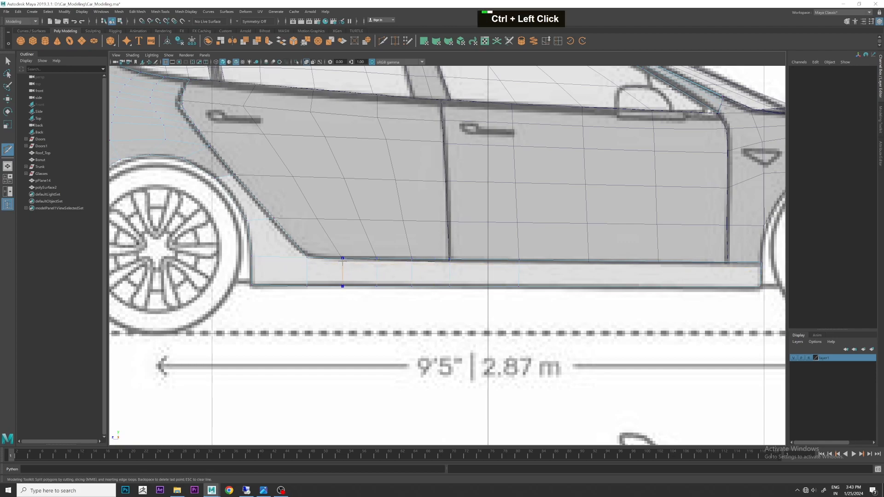
{"action": "left_click", "coordinate": [579, 274], "text": "ctrl"}
{"action": "left_click", "coordinate": [658, 270], "text": "ctrl"}
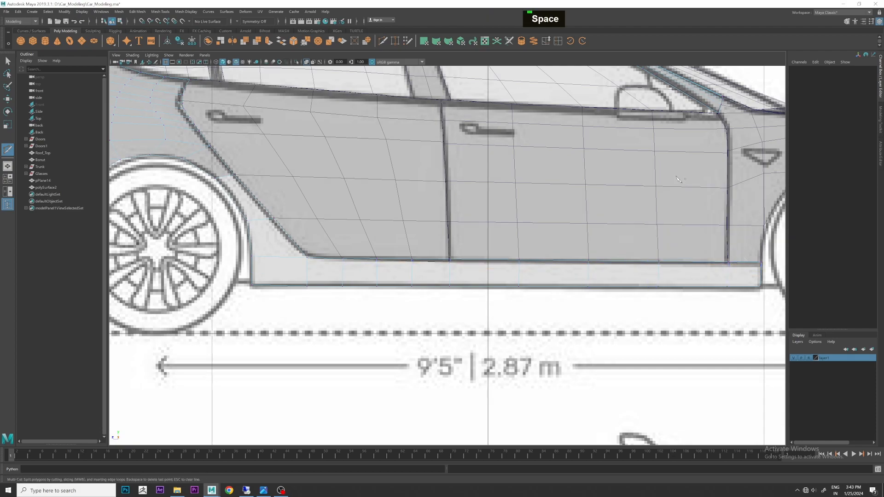
- Move the vertical edges at the sill's front half sideways in perspective so they follow the bottom of the body side
{"action": "key", "text": "space"}
{"action": "left_click_drag", "start_coordinate": [679, 183], "coordinate": [587, 242], "text": "alt"}
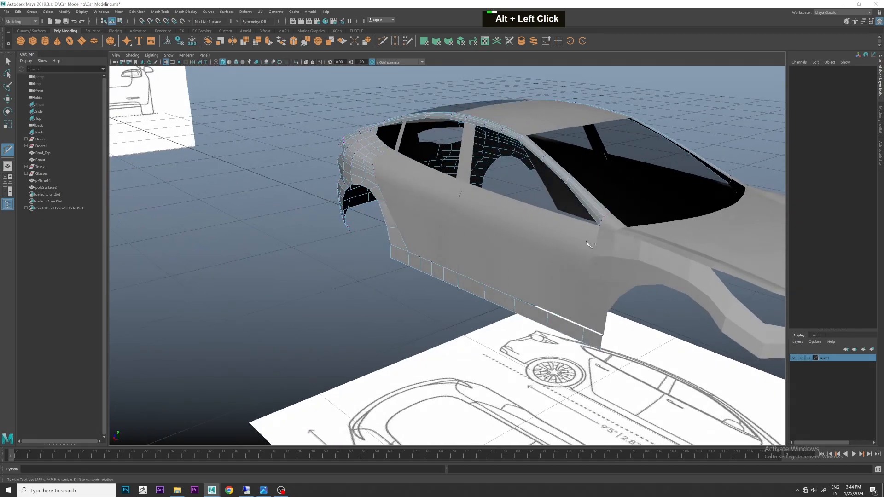
{"action": "scroll", "coordinate": [507, 263], "scroll_direction": "up", "scroll_amount": 3, "text": "alt"}
{"action": "key", "text": "w"}
{"action": "right_click_drag", "start_coordinate": [485, 258], "coordinate": [474, 229]}
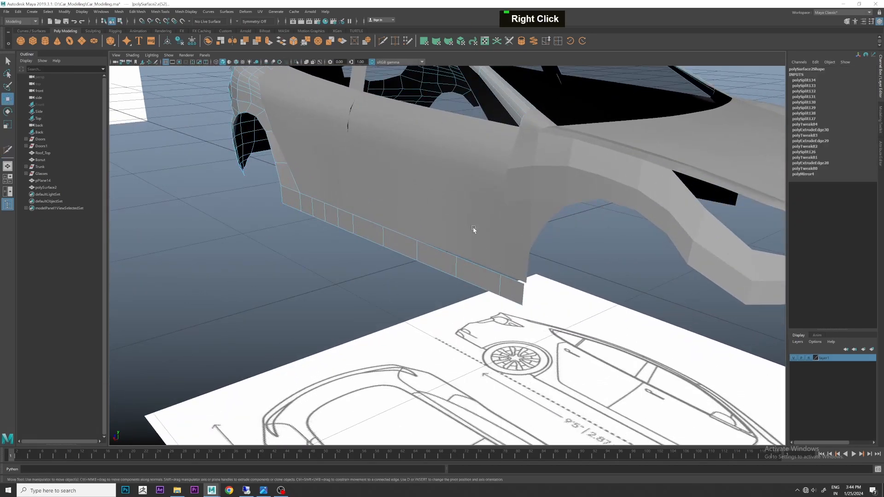
{"action": "scroll", "coordinate": [461, 262], "scroll_direction": "up", "scroll_amount": 3}
{"action": "left_click_drag", "start_coordinate": [450, 276], "coordinate": [452, 274]}
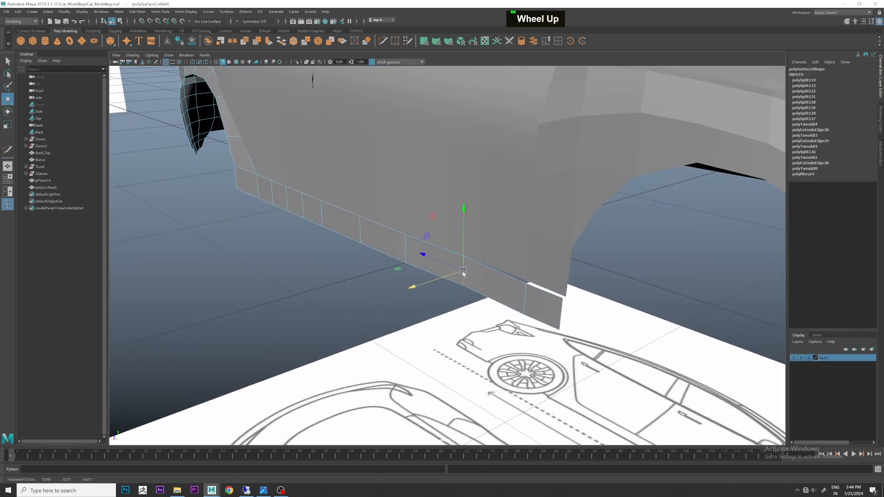
{"action": "left_click", "coordinate": [520, 295]}
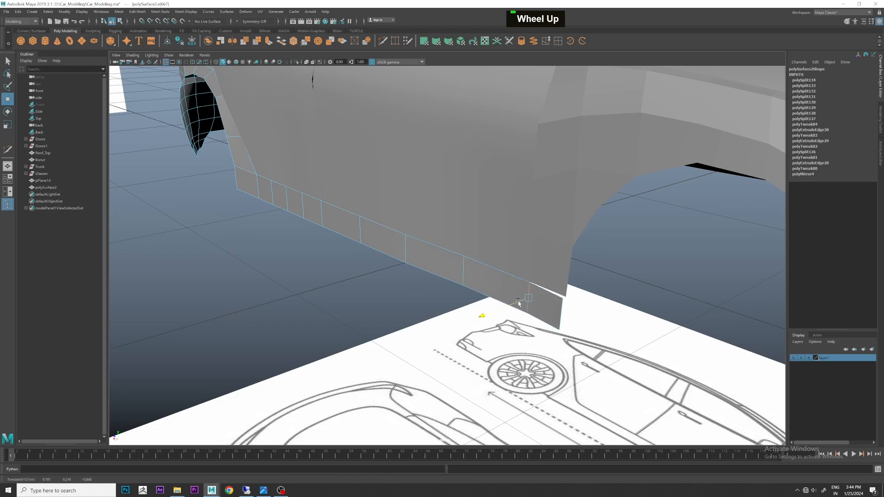
{"action": "left_click", "coordinate": [543, 321]}
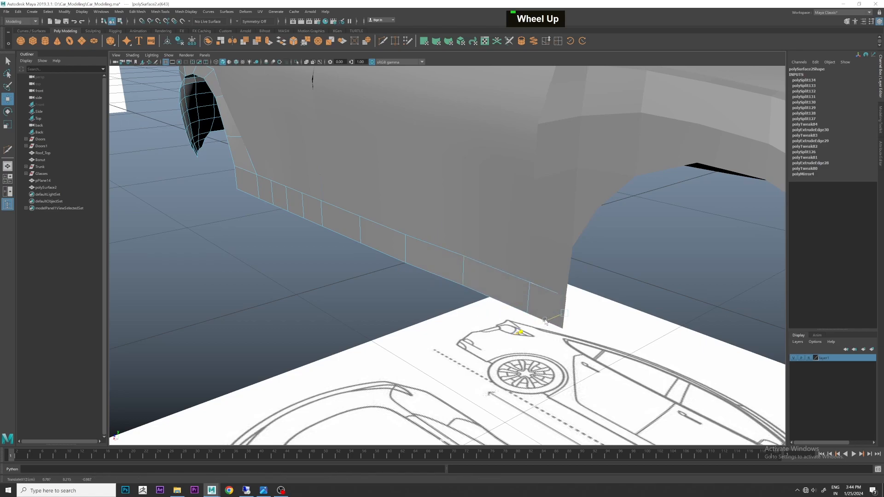
- Check the sill's sideways alignment with the body side from above and in the four-view layout
{"action": "scroll", "coordinate": [490, 277], "scroll_direction": "down", "scroll_amount": 4}
{"action": "mouse_move", "coordinate": [489, 277]}
{"action": "left_mouse_down", "text": "alt"}
{"action": "mouse_move", "coordinate": [539, 313]}
{"action": "mouse_move", "coordinate": [506, 281]}
{"action": "left_mouse_up", "text": "alt"}
{"action": "middle_click_drag", "start_coordinate": [506, 280], "coordinate": [460, 292], "text": "alt"}
{"action": "left_click_drag", "start_coordinate": [460, 292], "coordinate": [517, 252], "text": "alt"}
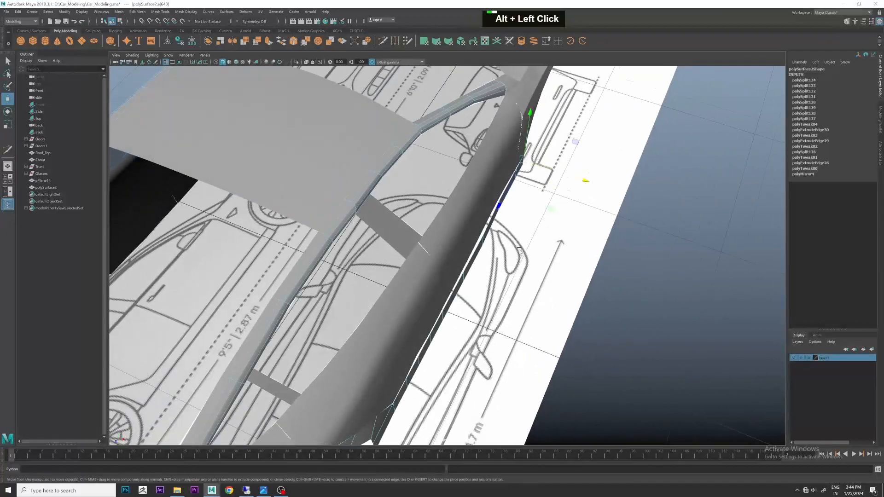
{"action": "key", "text": "space"}
{"action": "key", "text": "space"}
{"action": "scroll", "coordinate": [434, 229], "scroll_direction": "up", "scroll_amount": 4}
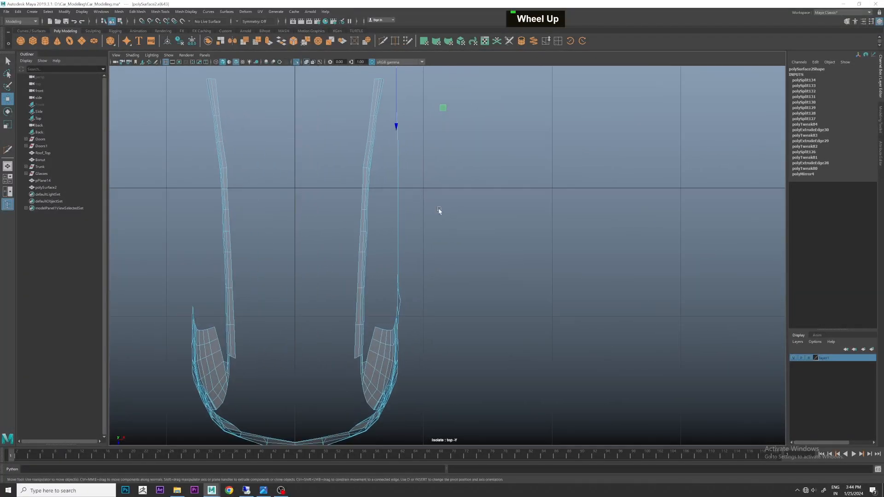
{"action": "key", "text": "space"}
{"action": "key", "text": "space"}
{"action": "key", "text": "space"}
{"action": "key", "text": "space"}
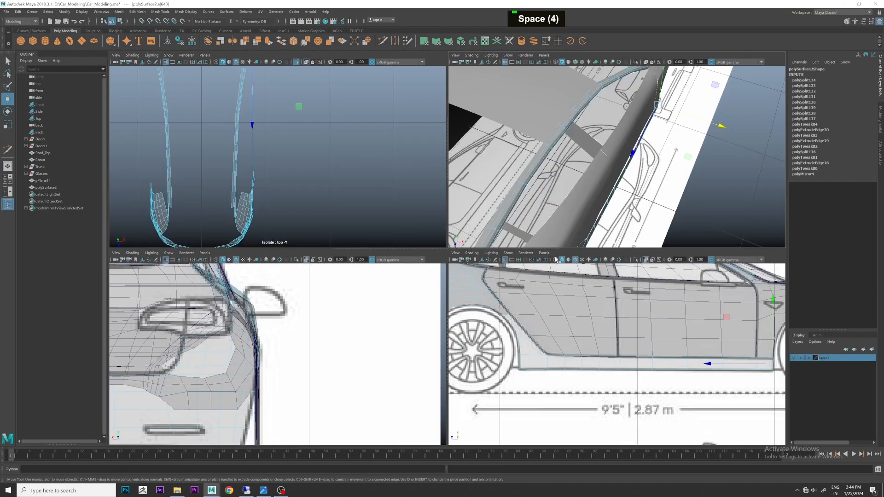
{"action": "key", "text": "space"}
- Move the vertical edges in the sill's front section sideways to close the gap beneath the front door
{"action": "scroll", "coordinate": [598, 198], "scroll_direction": "down", "scroll_amount": 2}
{"action": "left_click_drag", "start_coordinate": [589, 249], "coordinate": [490, 251], "text": "alt"}
{"action": "middle_click_drag", "start_coordinate": [490, 252], "coordinate": [526, 303], "text": "alt"}
{"action": "scroll", "coordinate": [526, 303], "scroll_direction": "up", "scroll_amount": 2}
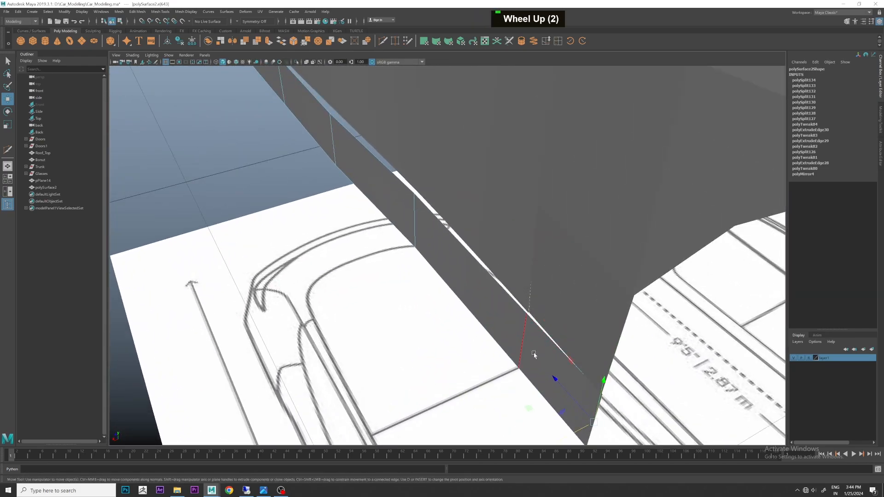
{"action": "left_click_drag", "start_coordinate": [523, 341], "coordinate": [503, 351]}
{"action": "left_click", "coordinate": [414, 231]}
{"action": "left_click_drag", "start_coordinate": [403, 226], "coordinate": [408, 225]}
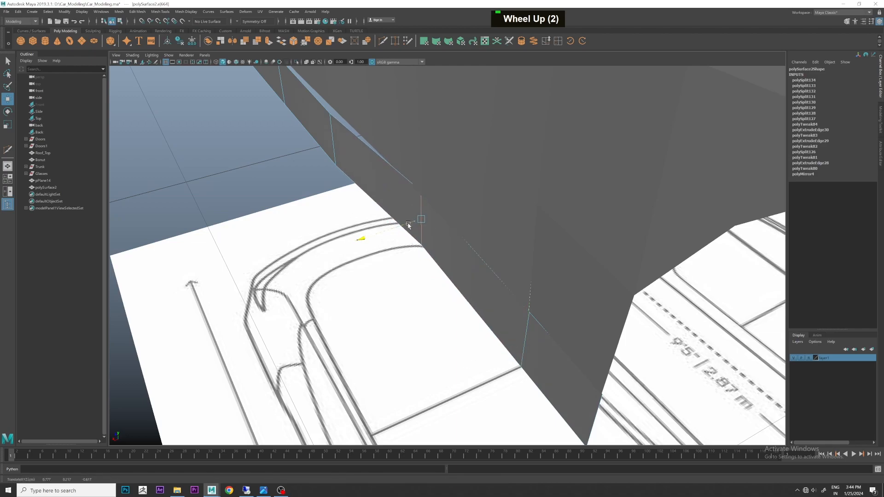
{"action": "middle_click_drag", "start_coordinate": [407, 225], "coordinate": [404, 264], "text": "alt"}
{"action": "left_click_drag", "start_coordinate": [374, 242], "coordinate": [356, 260]}
- Move the sill's vertical edges farther back sideways so the strip follows the rear door's lower edge
{"action": "scroll", "coordinate": [394, 271], "scroll_direction": "up", "scroll_amount": 2, "text": "alt"}
{"action": "middle_click_drag", "start_coordinate": [359, 262], "coordinate": [428, 302], "text": "alt"}
{"action": "left_click_drag", "start_coordinate": [428, 302], "coordinate": [520, 290], "text": "alt"}
{"action": "middle_click_drag", "start_coordinate": [518, 290], "coordinate": [528, 262], "text": "alt"}
{"action": "left_click_drag", "start_coordinate": [492, 311], "coordinate": [492, 309]}
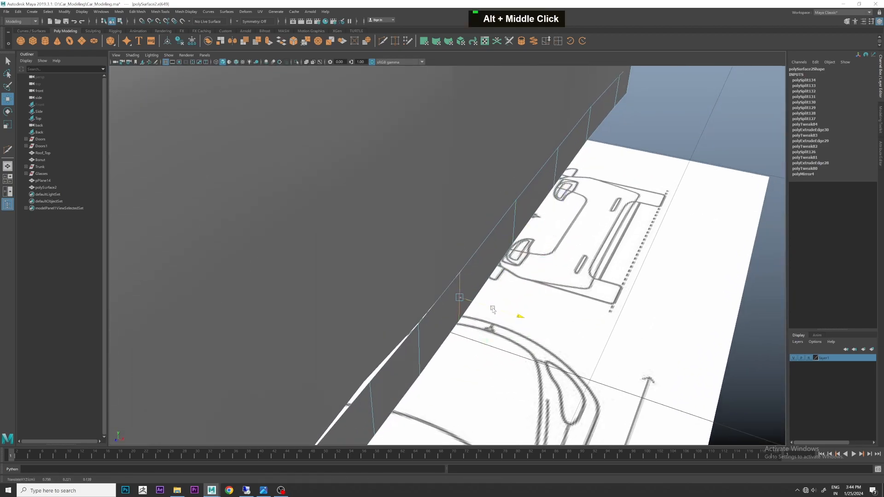
{"action": "middle_click_drag", "start_coordinate": [493, 309], "coordinate": [453, 308], "text": "alt"}
{"action": "left_click_drag", "start_coordinate": [466, 316], "coordinate": [450, 254]}
{"action": "scroll", "coordinate": [450, 254], "scroll_direction": "up", "scroll_amount": 4}
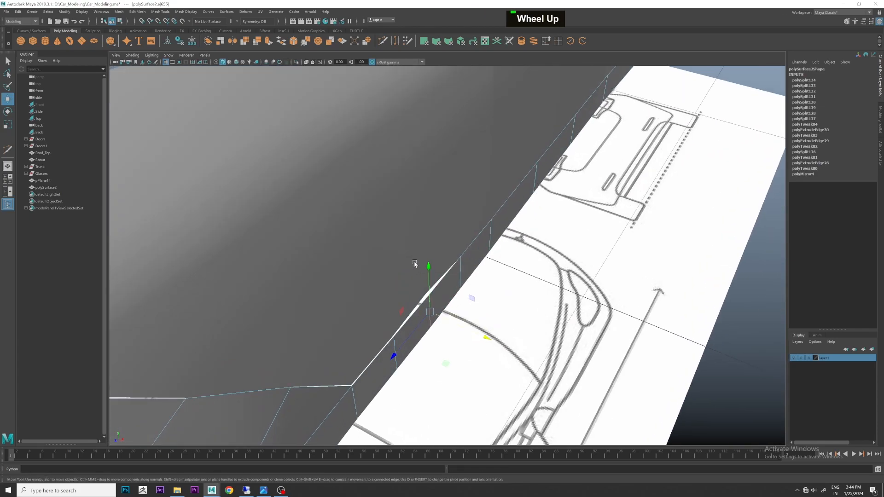
- Shift a bottom-edge vertex of the rear door sideways to meet the top of the sill
{"action": "left_click", "coordinate": [422, 279]}
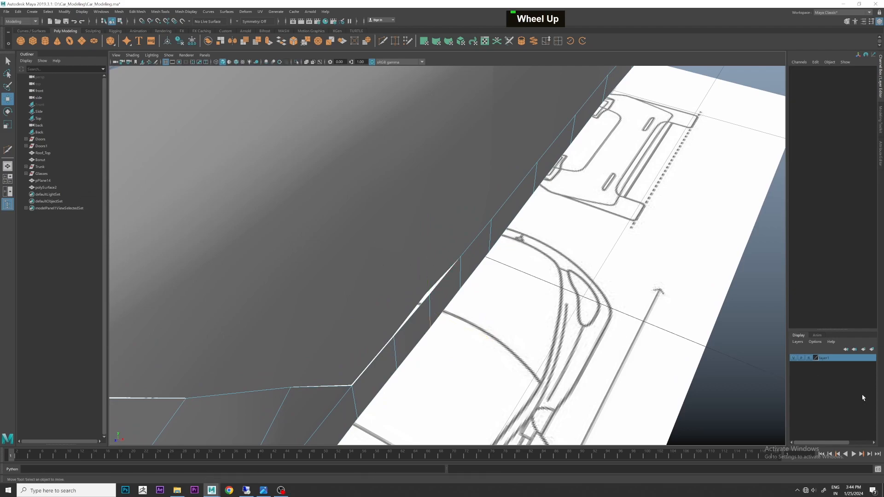
{"action": "left_click", "coordinate": [417, 265]}
{"action": "right_click_drag", "start_coordinate": [420, 272], "coordinate": [391, 272]}
{"action": "left_click", "coordinate": [429, 293]}
{"action": "left_click_drag", "start_coordinate": [447, 305], "coordinate": [446, 304]}
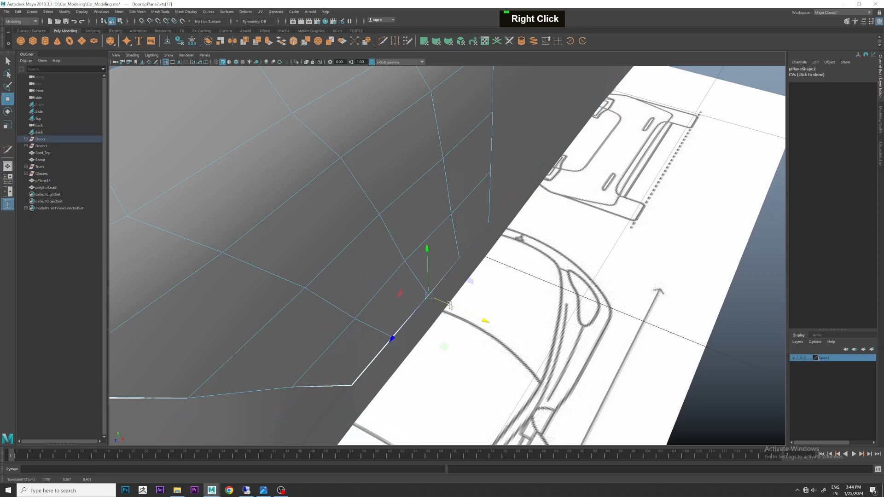
- Move the next vertical sill edge toward the rear arch sideways to meet the rear door, and return to object mode
{"action": "left_click", "coordinate": [421, 330]}
{"action": "right_click_drag", "start_coordinate": [423, 326], "coordinate": [417, 291]}
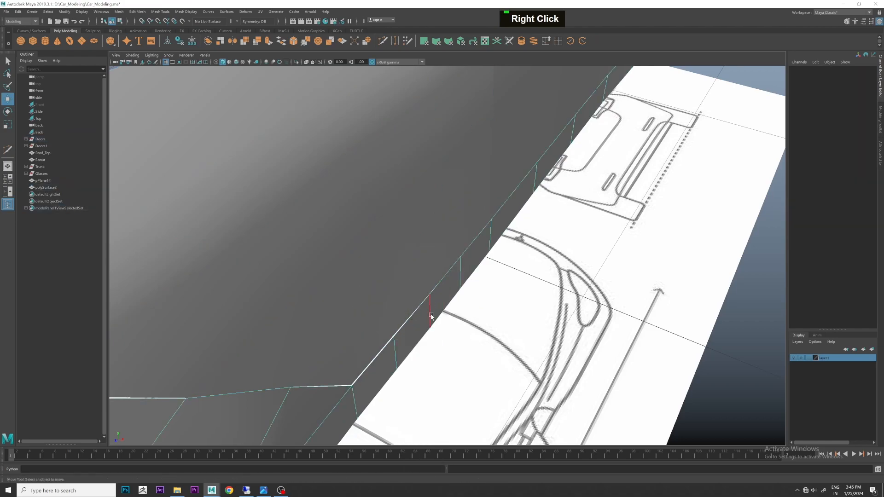
{"action": "left_click", "coordinate": [431, 315]}
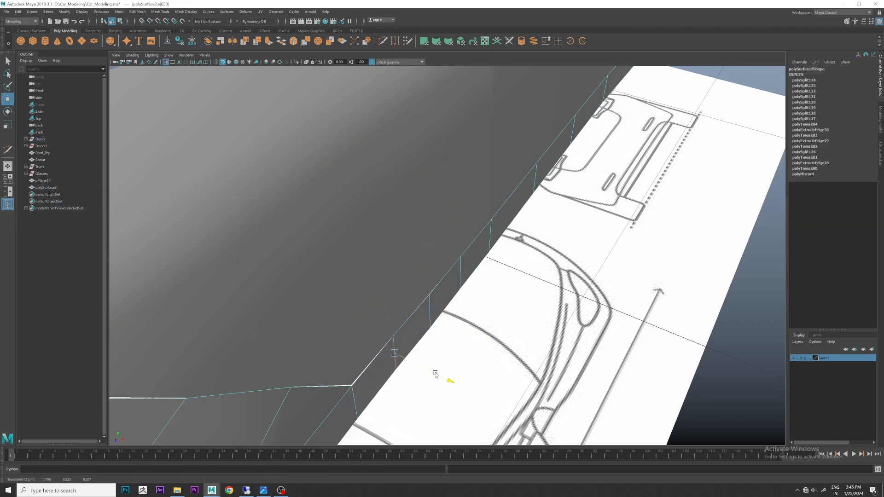
{"action": "scroll", "coordinate": [436, 371], "scroll_direction": "down", "scroll_amount": 6}
{"action": "scroll", "coordinate": [427, 317], "scroll_direction": "up", "scroll_amount": 4}
{"action": "scroll", "coordinate": [426, 317], "scroll_direction": "down", "scroll_amount": 6}
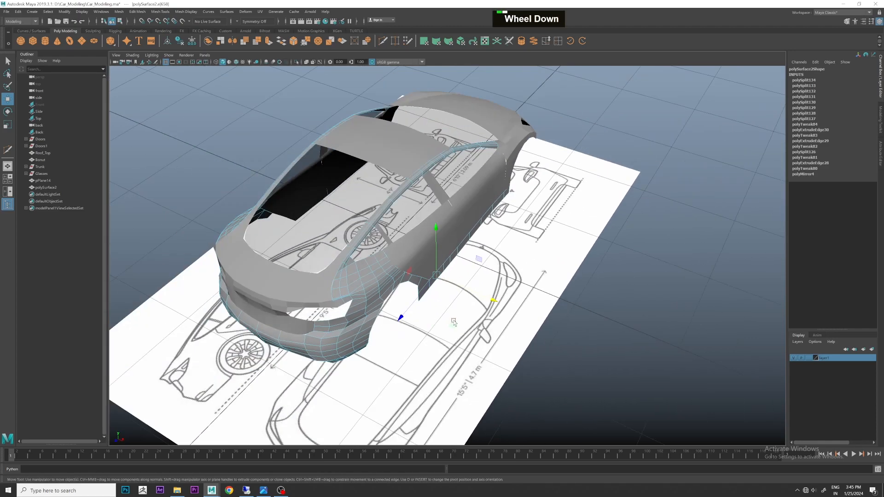
{"action": "left_click_drag", "start_coordinate": [454, 319], "coordinate": [437, 287], "text": "alt"}
{"action": "right_click_drag", "start_coordinate": [460, 253], "coordinate": [507, 221]}
{"action": "left_click", "coordinate": [648, 277]}
{"action": "scroll", "coordinate": [649, 276], "scroll_direction": "down", "scroll_amount": 2}
{"action": "left_click_drag", "start_coordinate": [649, 277], "coordinate": [716, 271], "text": "alt"}
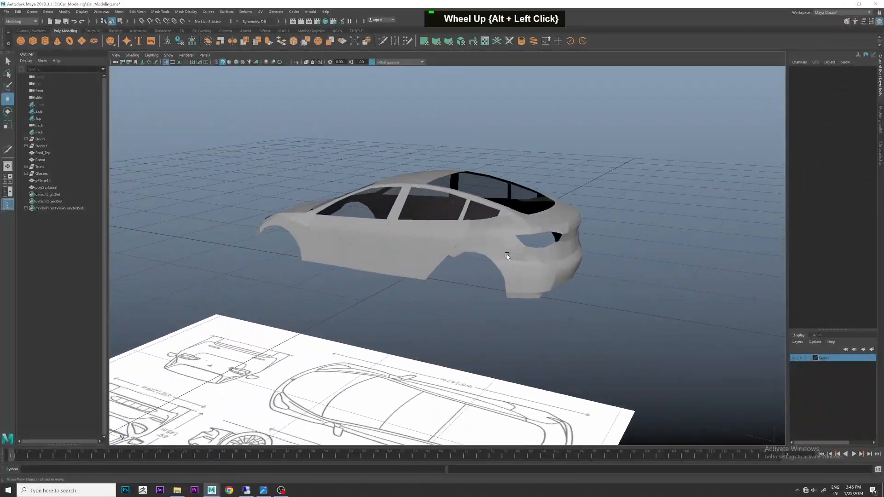
- Delete the faces of the rear body panel's opposite half, which has no sill, in the top view
{"action": "scroll", "coordinate": [506, 256], "scroll_direction": "up", "scroll_amount": 2}
{"action": "left_click", "coordinate": [505, 258]}
{"action": "scroll", "coordinate": [482, 265], "scroll_direction": "up", "scroll_amount": 3}
{"action": "left_click_drag", "start_coordinate": [510, 265], "coordinate": [481, 263], "text": "alt"}
{"action": "key", "text": "space"}
{"action": "key", "text": "space"}
{"action": "scroll", "coordinate": [387, 229], "scroll_direction": "down", "scroll_amount": 3}
{"action": "scroll", "coordinate": [396, 220], "scroll_direction": "up", "scroll_amount": 2}
{"action": "right_click", "coordinate": [391, 235]}
{"action": "scroll", "coordinate": [389, 314], "scroll_direction": "up", "scroll_amount": 2}
{"action": "left_click_drag", "start_coordinate": [392, 358], "coordinate": [394, 357]}
{"action": "key", "text": "Delete"}
- Mirror the remaining half of the body panel across the world X axis, merging border vertices with a 0.002 threshold
{"action": "right_click_drag", "start_coordinate": [434, 241], "coordinate": [458, 234]}
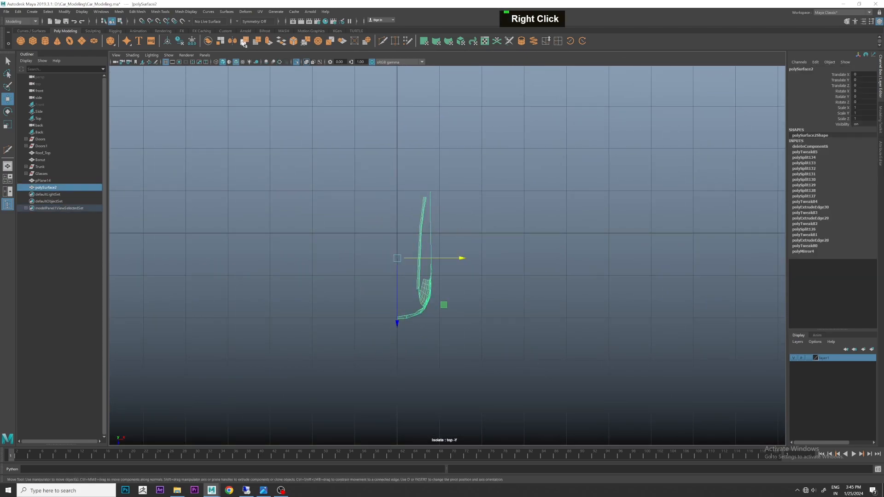
{"action": "double_click", "coordinate": [232, 42]}
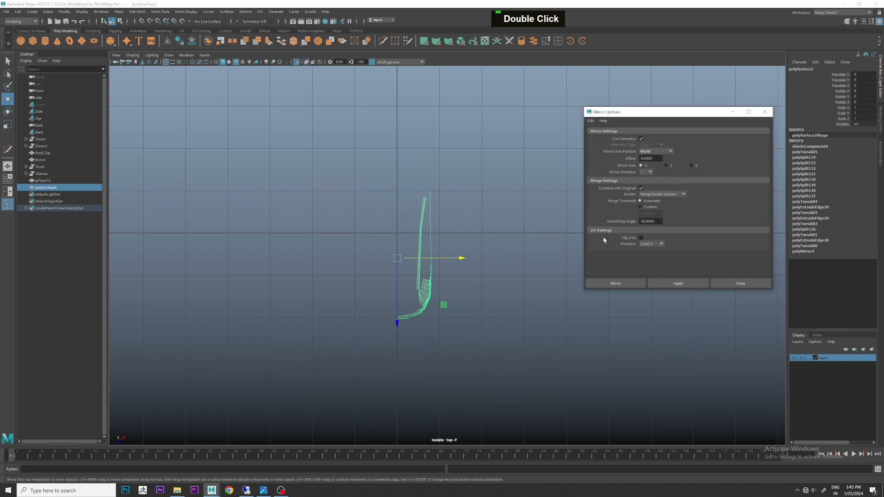
{"action": "left_click", "coordinate": [615, 283]}
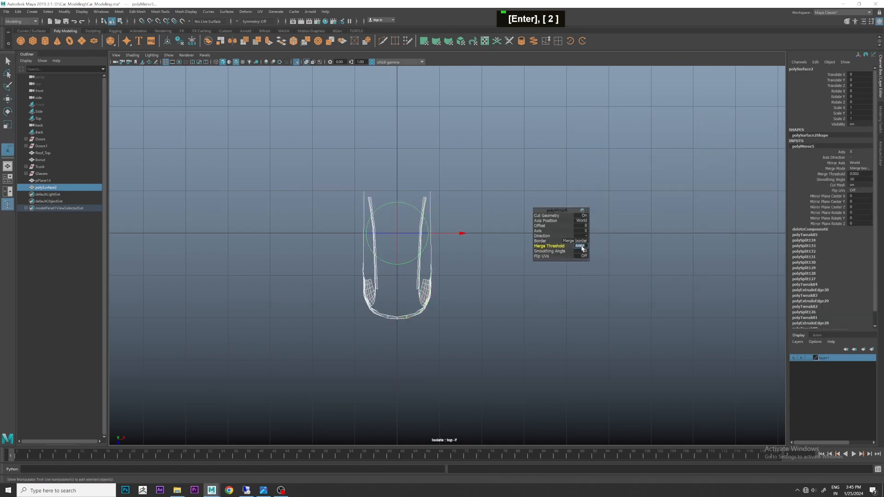
{"action": "key", "text": "space"}
{"action": "key", "text": "space"}
- Inspect the mirrored car body from the rear and the side in perspective, including the sill and wheel arches
{"action": "scroll", "coordinate": [641, 202], "scroll_direction": "down", "scroll_amount": 3}
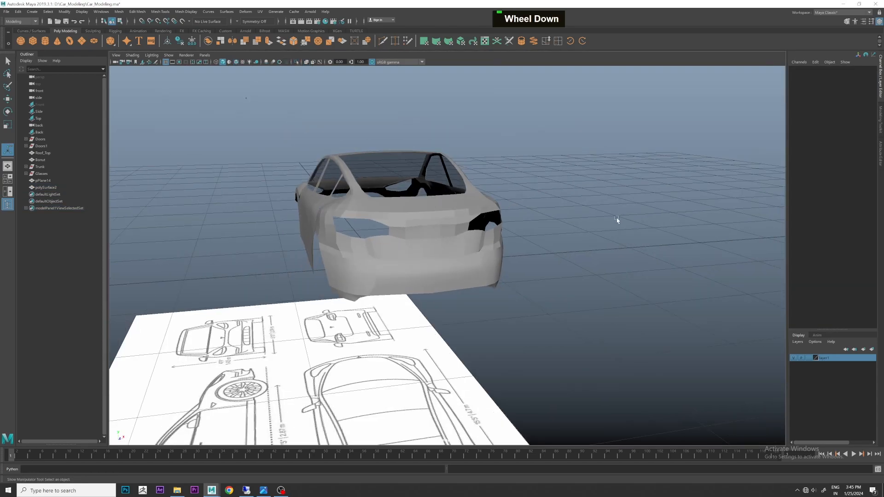
{"action": "left_click_drag", "start_coordinate": [621, 213], "coordinate": [573, 216], "text": "alt"}
{"action": "scroll", "coordinate": [573, 217], "scroll_direction": "down", "scroll_amount": 3}
{"action": "middle_click_drag", "start_coordinate": [573, 217], "coordinate": [615, 229], "text": "alt"}
{"action": "left_click_drag", "start_coordinate": [615, 229], "coordinate": [564, 228], "text": "alt"}
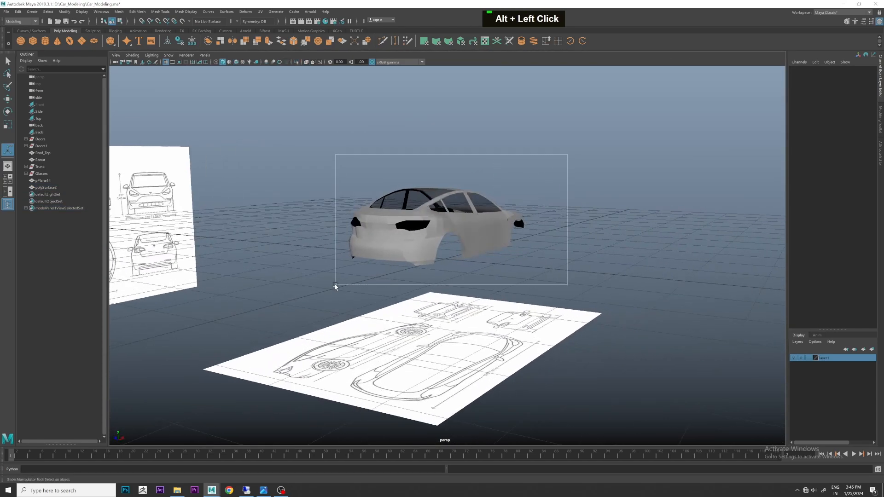
{"action": "left_click_drag", "start_coordinate": [335, 285], "coordinate": [336, 286]}
{"action": "left_click", "coordinate": [572, 136]}
{"action": "left_click_drag", "start_coordinate": [572, 136], "coordinate": [458, 230], "text": "alt"}
{"action": "scroll", "coordinate": [456, 230], "scroll_direction": "up", "scroll_amount": 3}
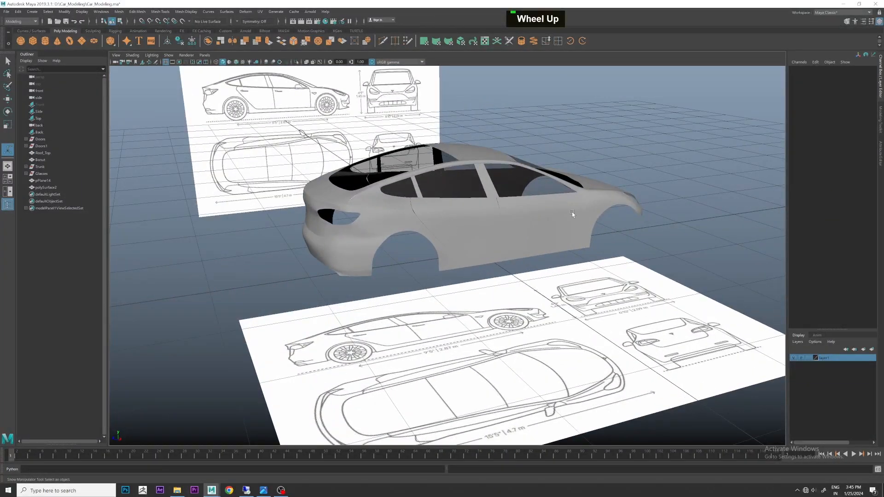